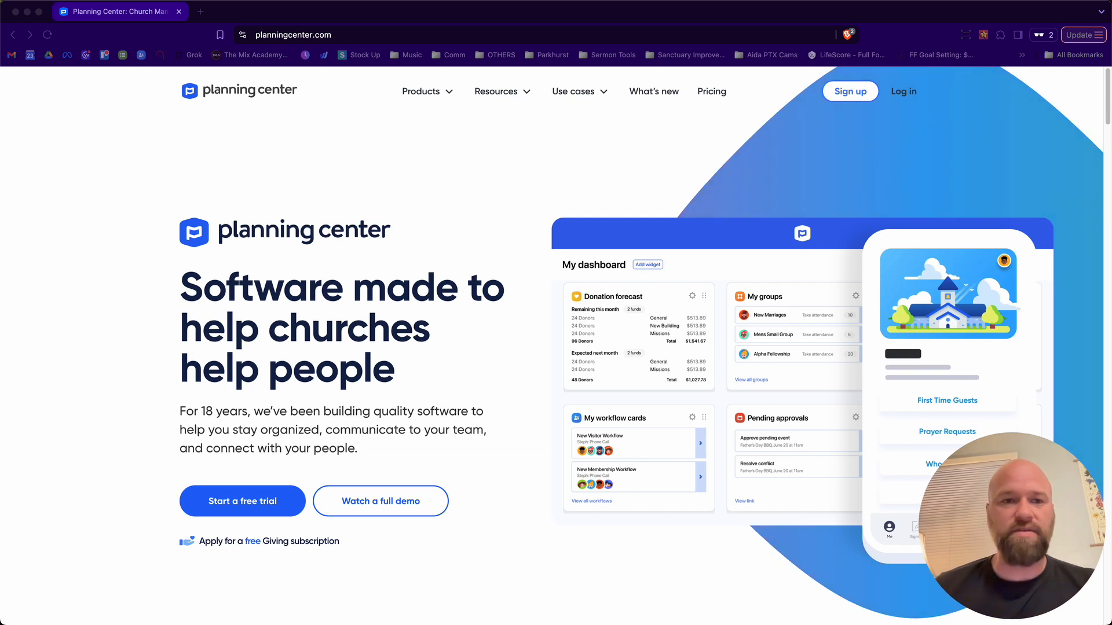
Open the free trial's plan selection and remove the paid products listed ahead of Services
left_click(41, 127)
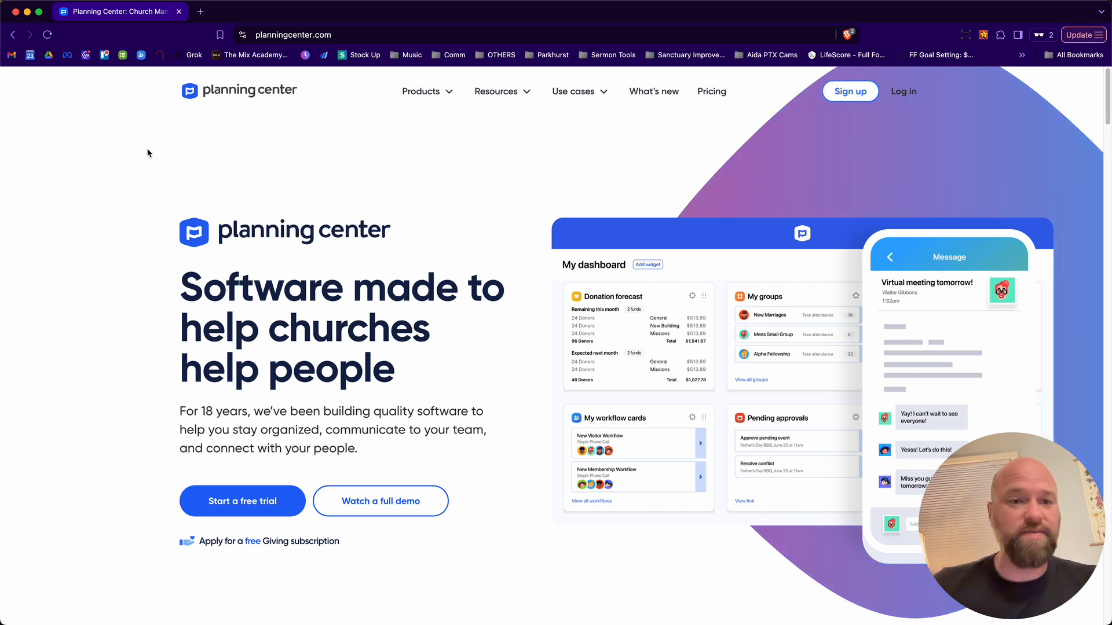
left_click(237, 499)
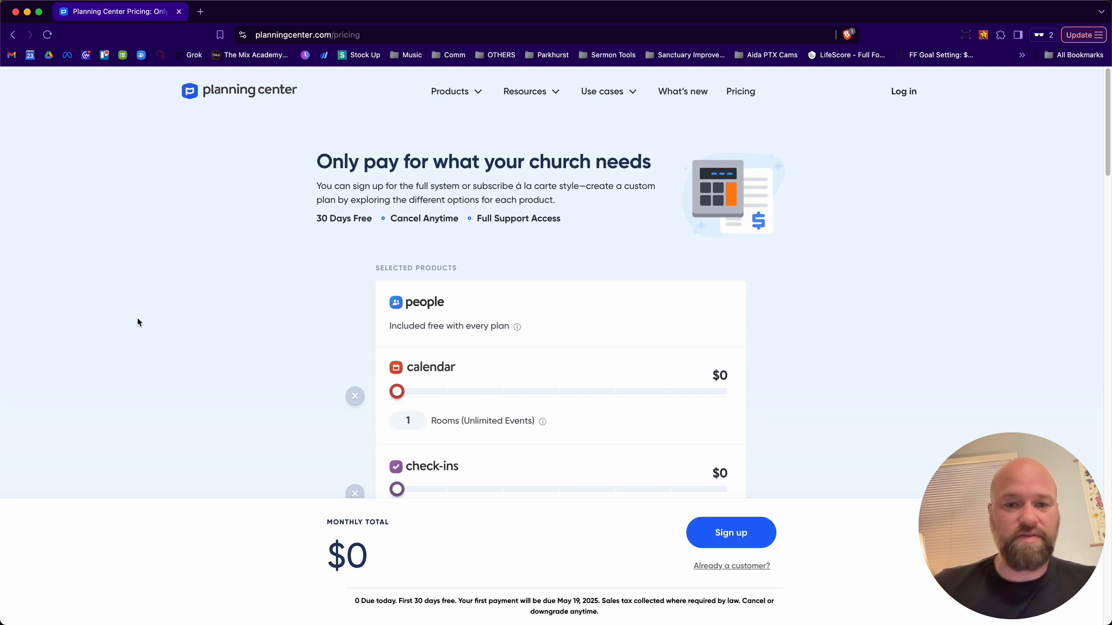
scroll(138, 322, "down", 2)
scroll(138, 323, "down", 3)
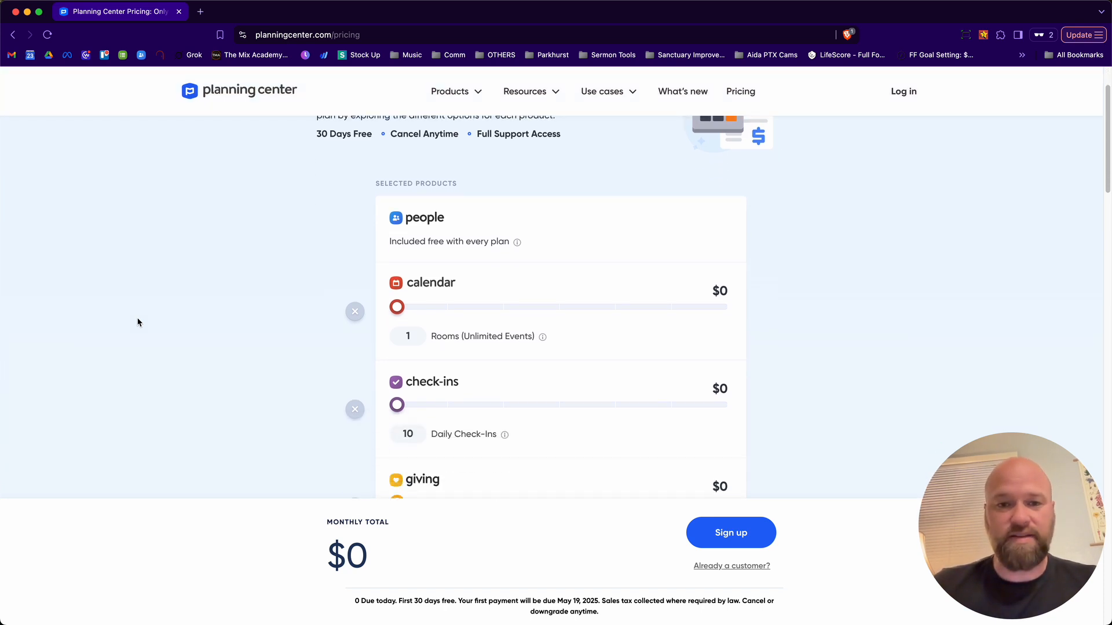
left_click(356, 278)
left_click(356, 278)
left_click(356, 278)
left_click(357, 278)
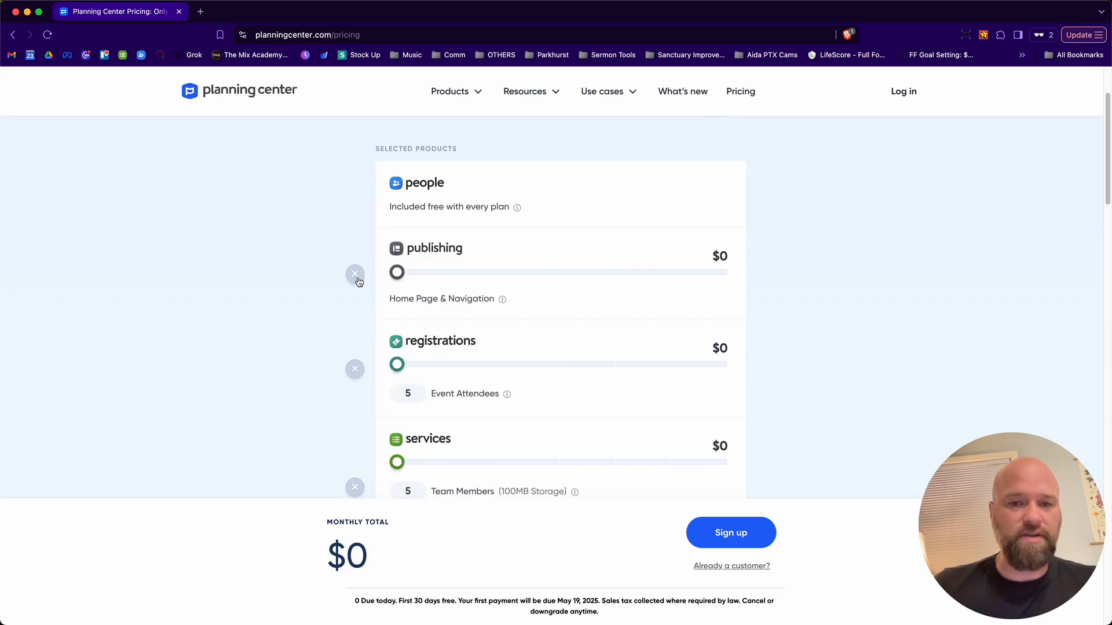
left_click(357, 278)
left_click(356, 278)
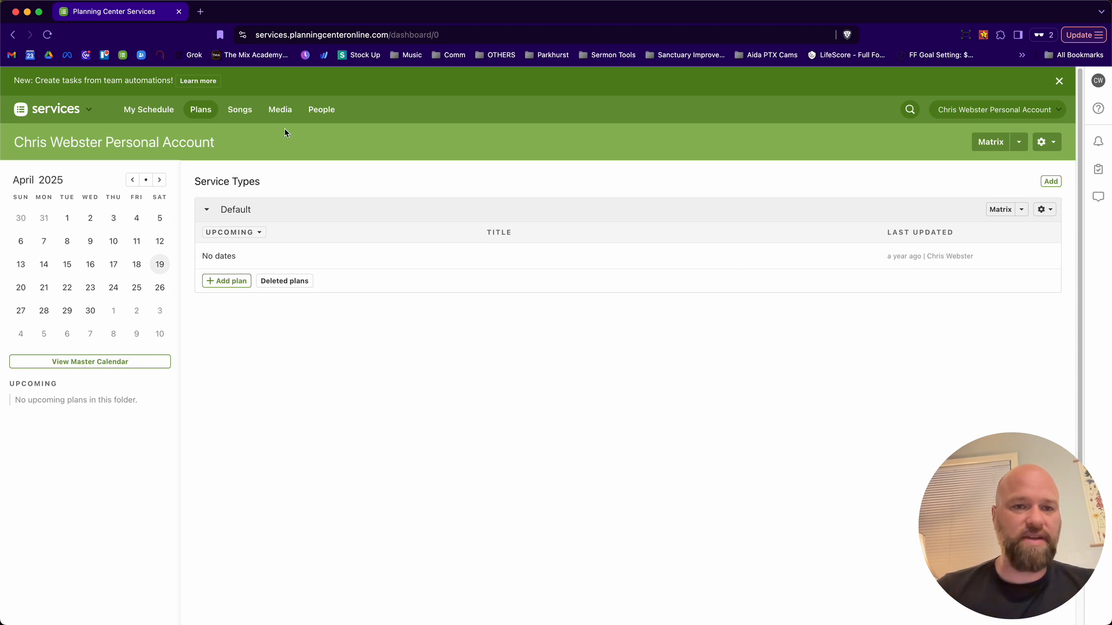
Open the song library in Services and look through the list of songs
mouse_move(204, 113)
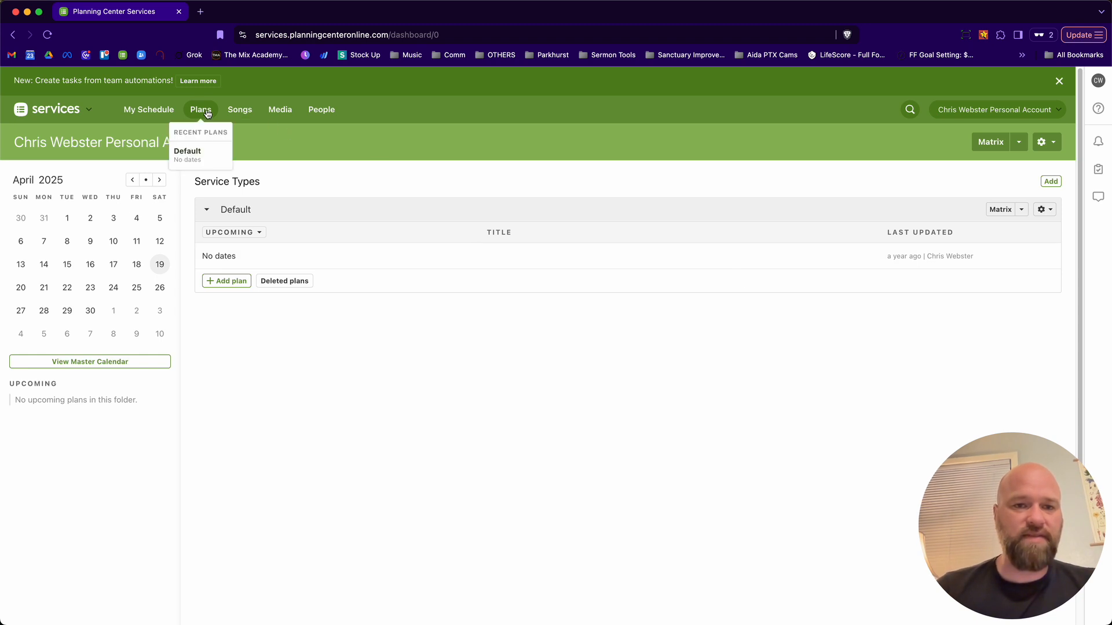
left_click(244, 116)
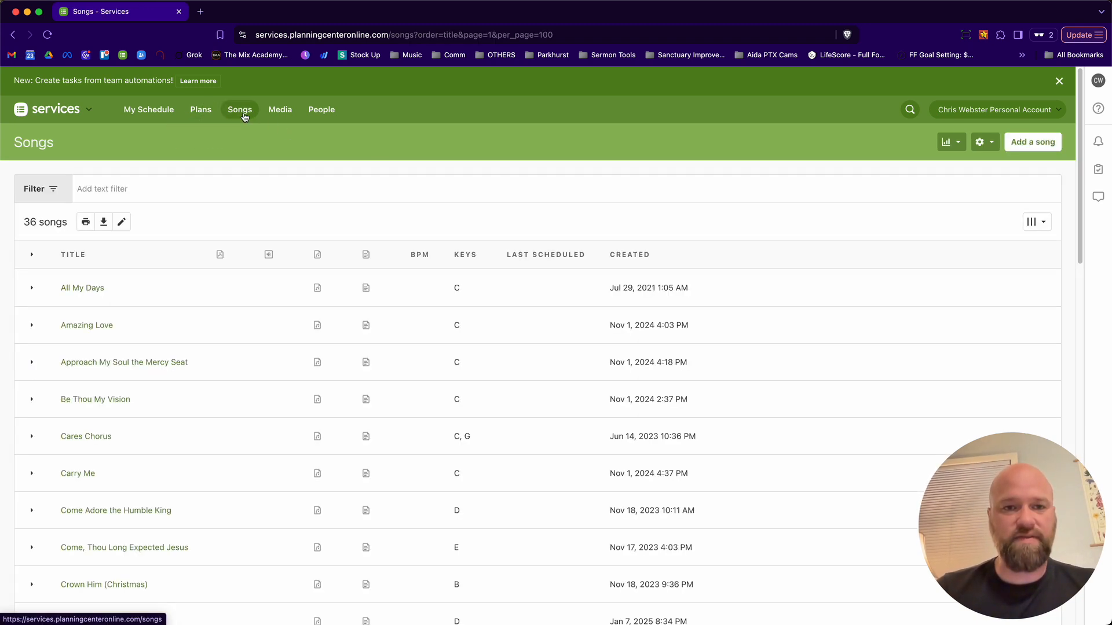
scroll(258, 488, "down", 12)
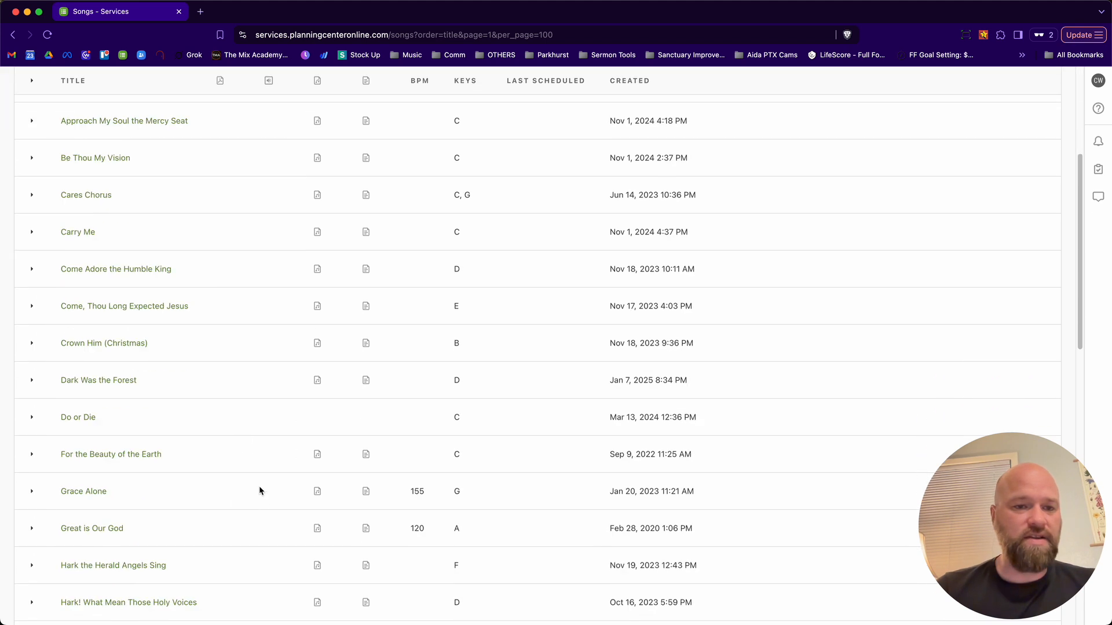
scroll(259, 485, "down", 5)
scroll(259, 485, "up", 20)
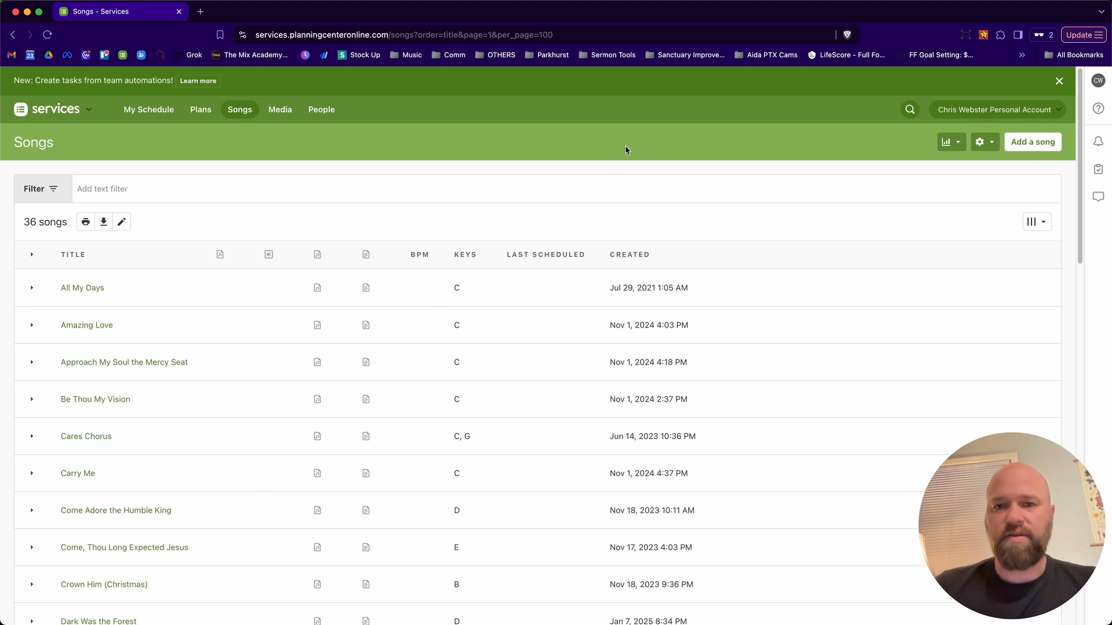
Start adding a song to the library, creating a new one titled "My New Song"
left_click(1045, 145)
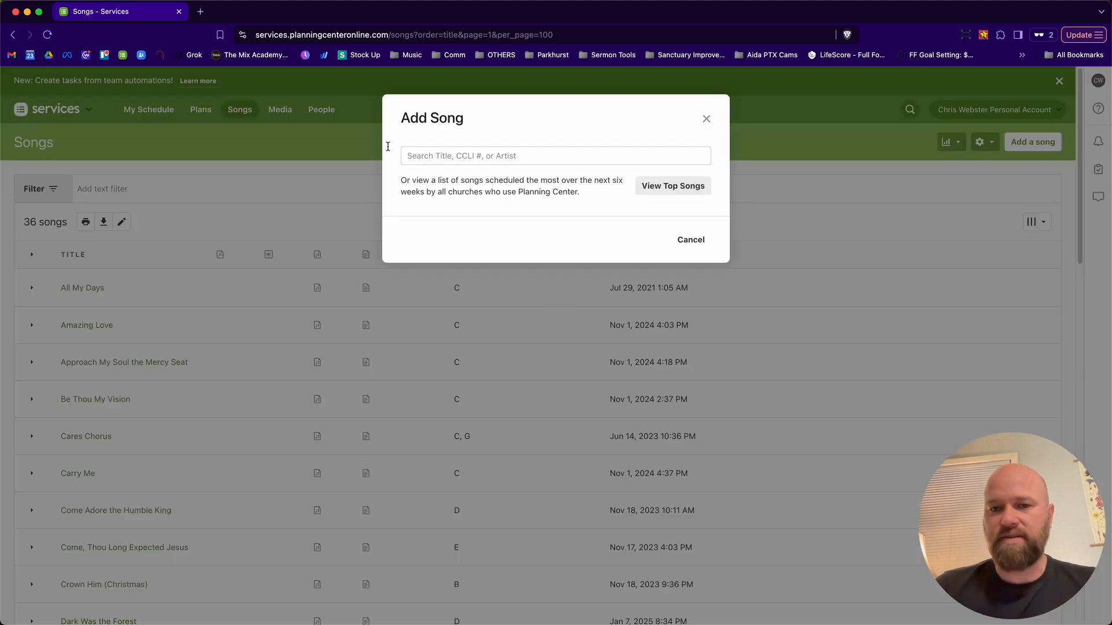
left_click(528, 155)
type("My ")
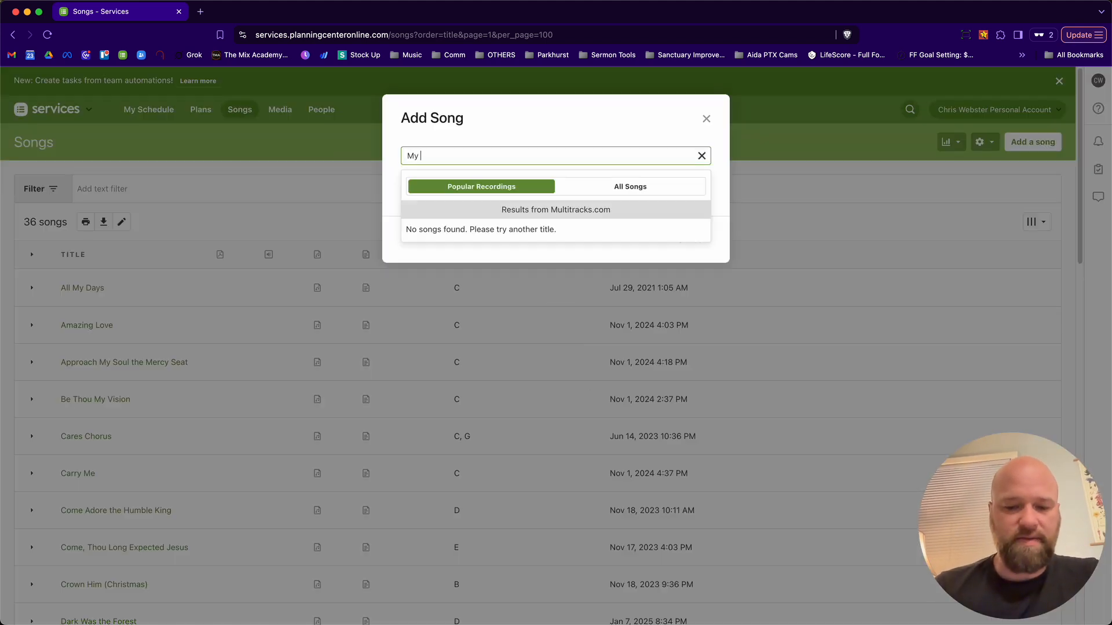
type("New Song")
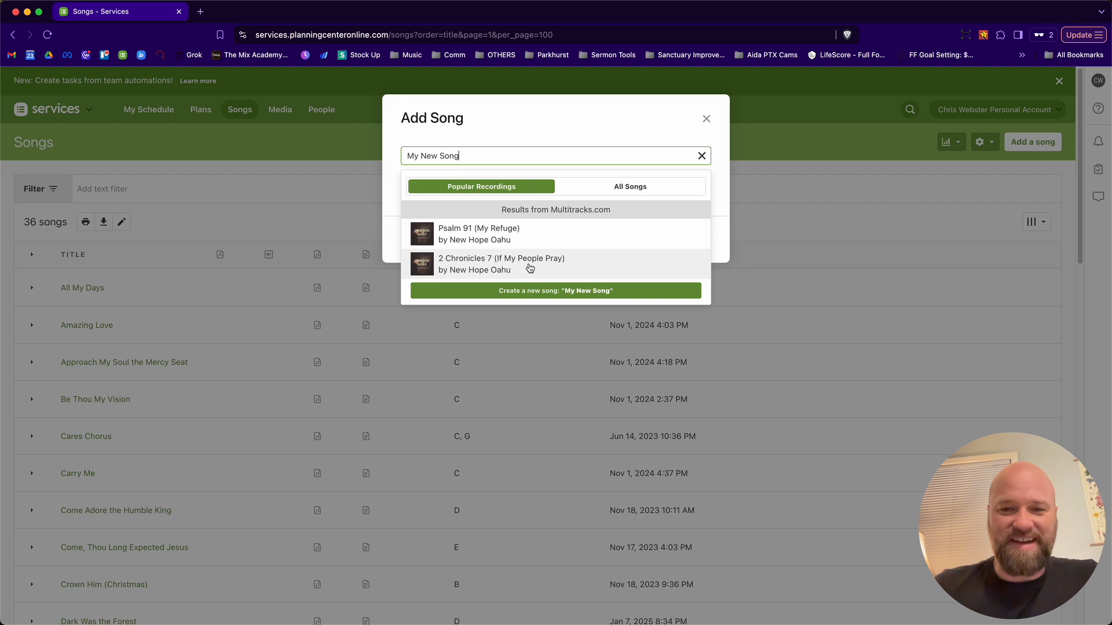
left_click(578, 293)
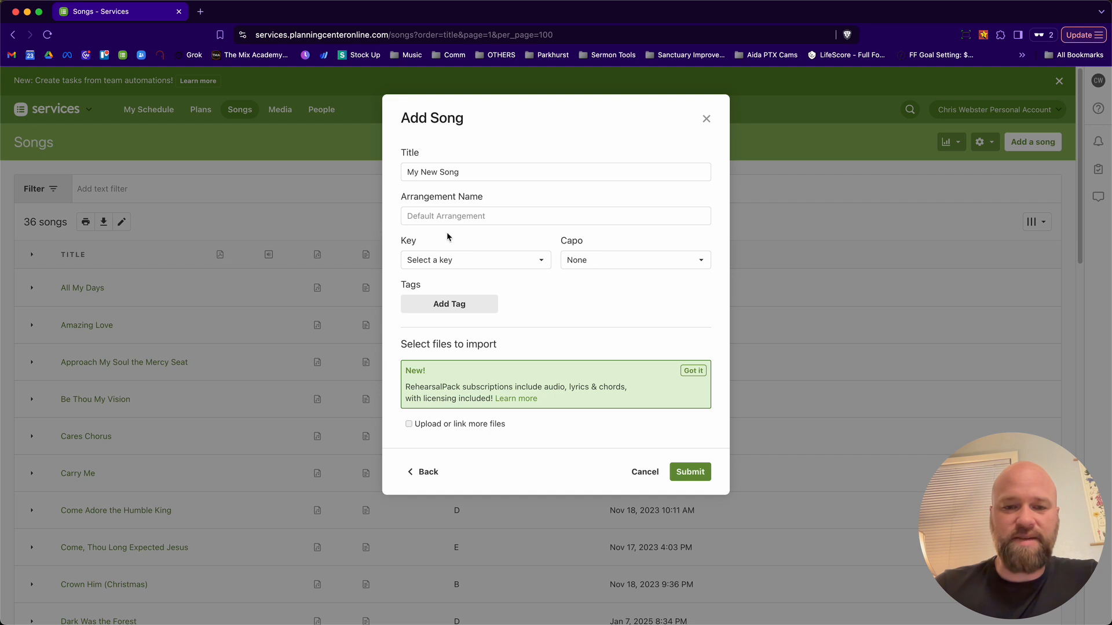
Set the new song's key to A and its capo to G, and submit the song
left_click(461, 259)
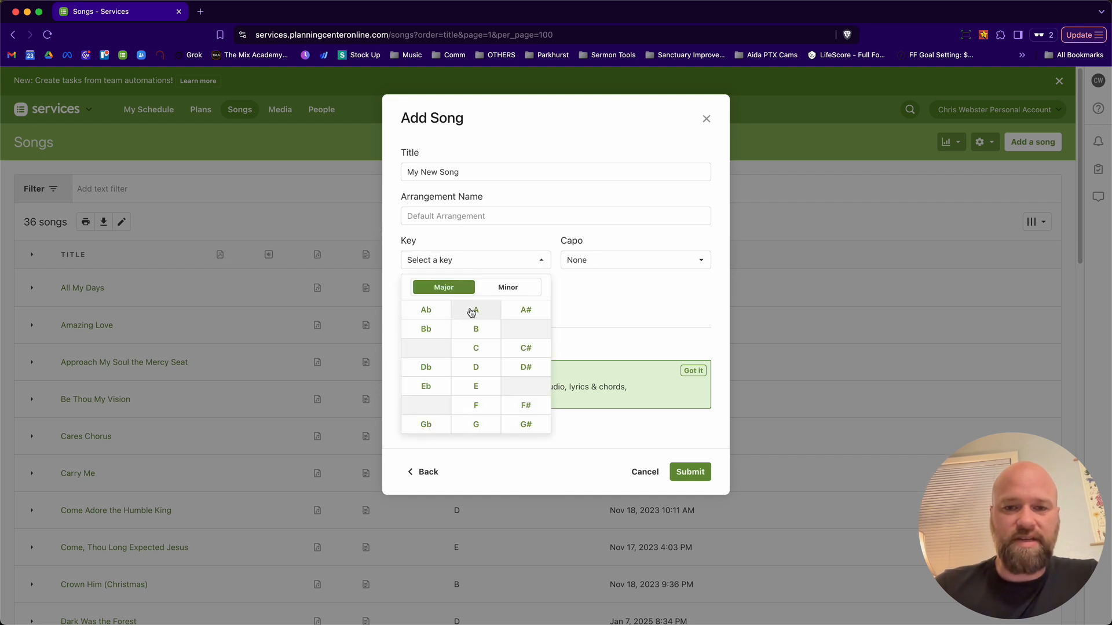
left_click(472, 313)
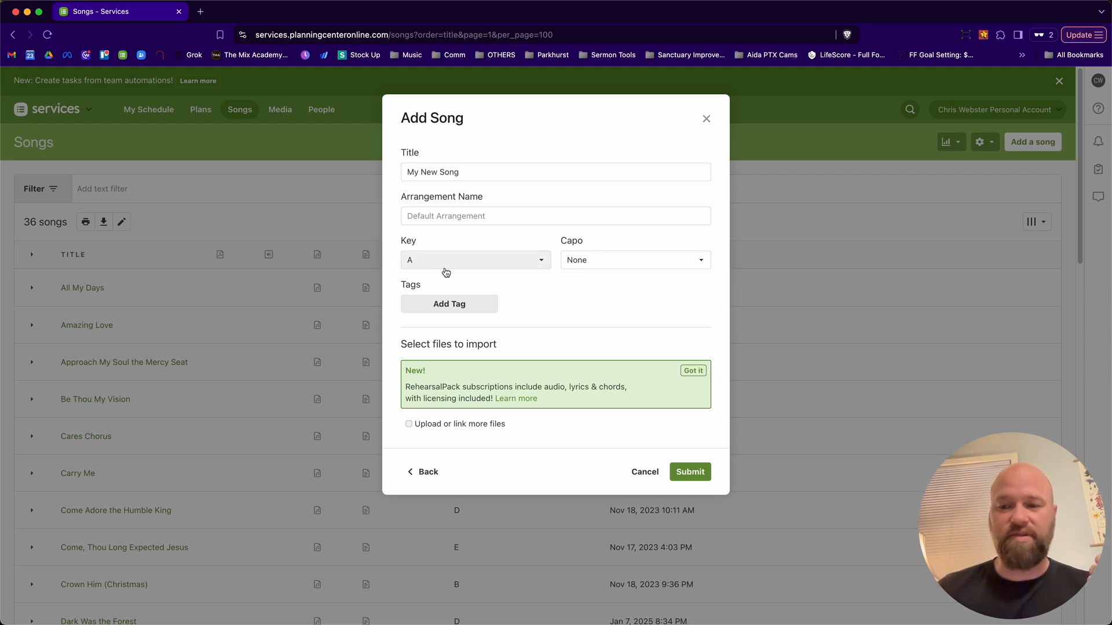
left_click(648, 264)
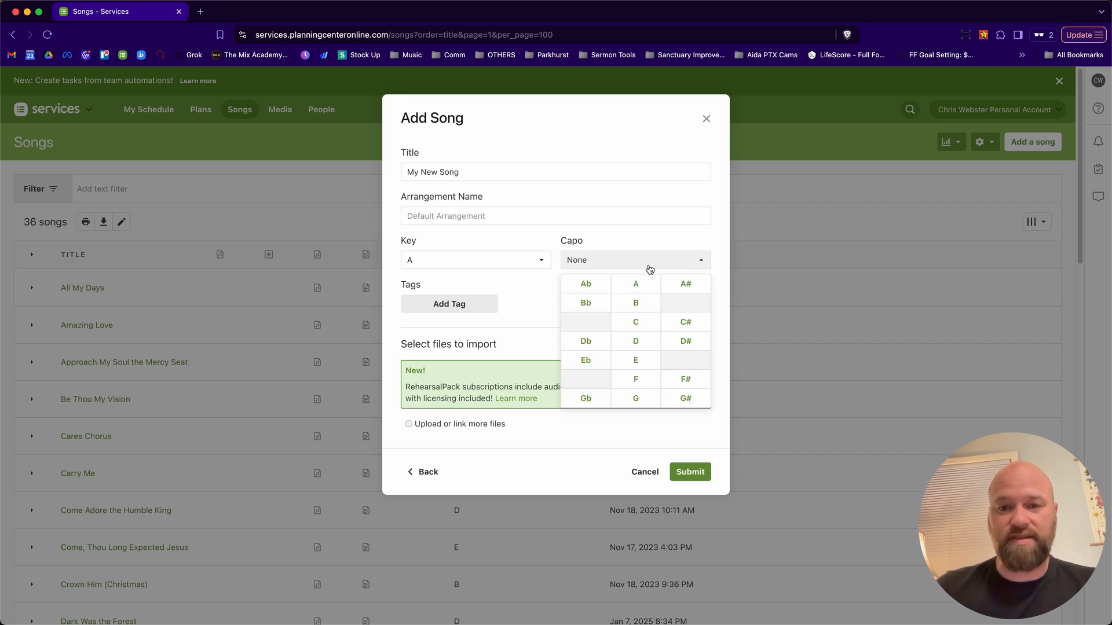
left_click(636, 398)
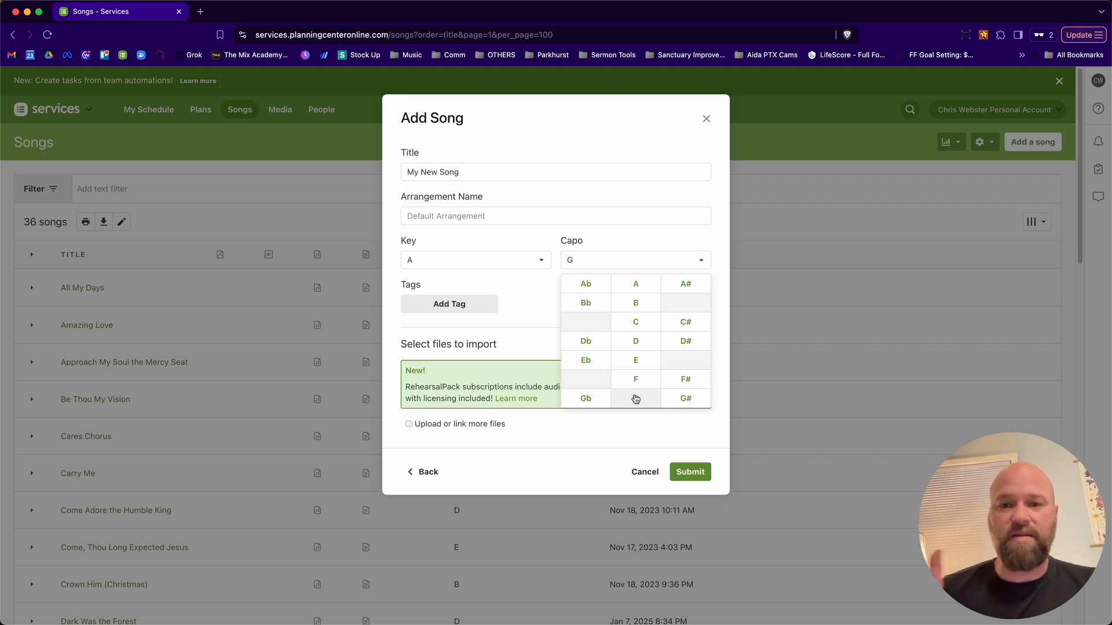
left_click(515, 288)
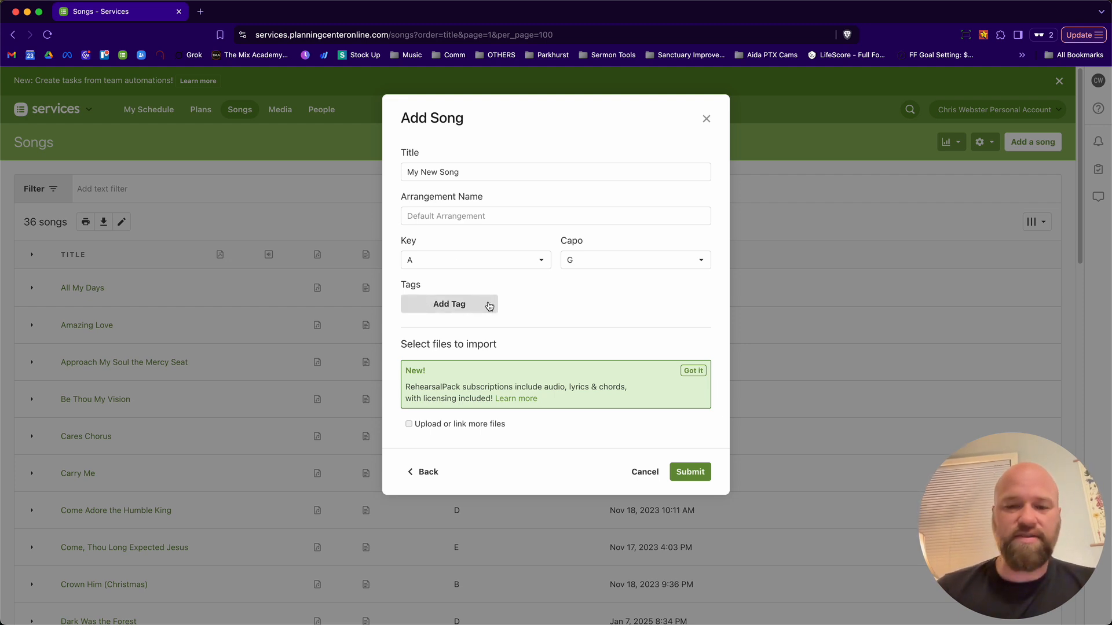
left_click(690, 473)
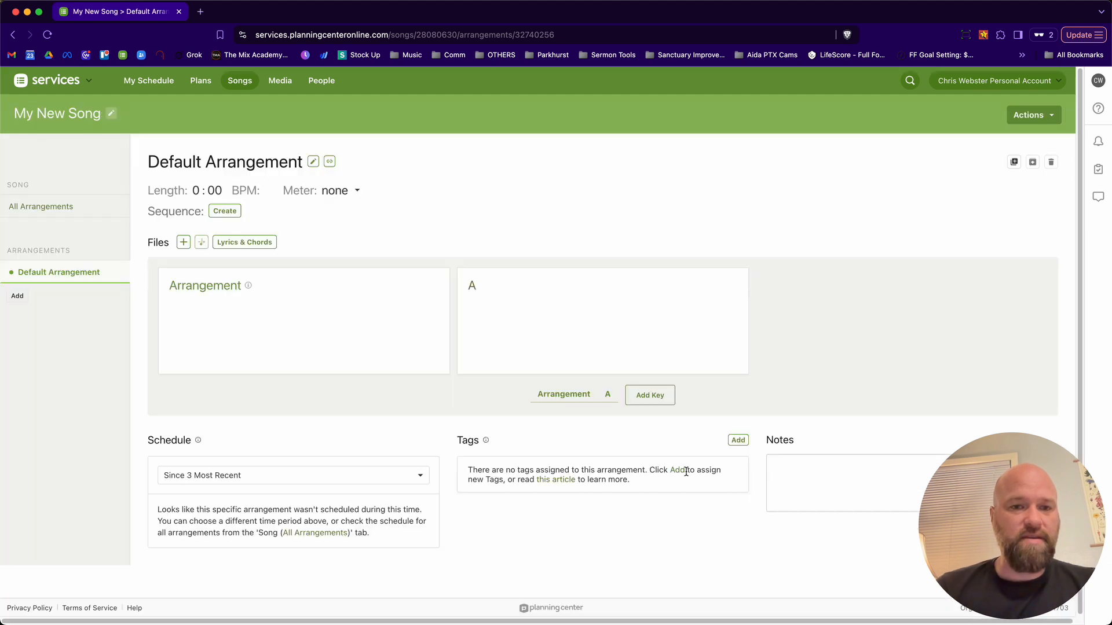
Check the song information form without editing it, and set the default arrangement's meter to 4/4
left_click(111, 114)
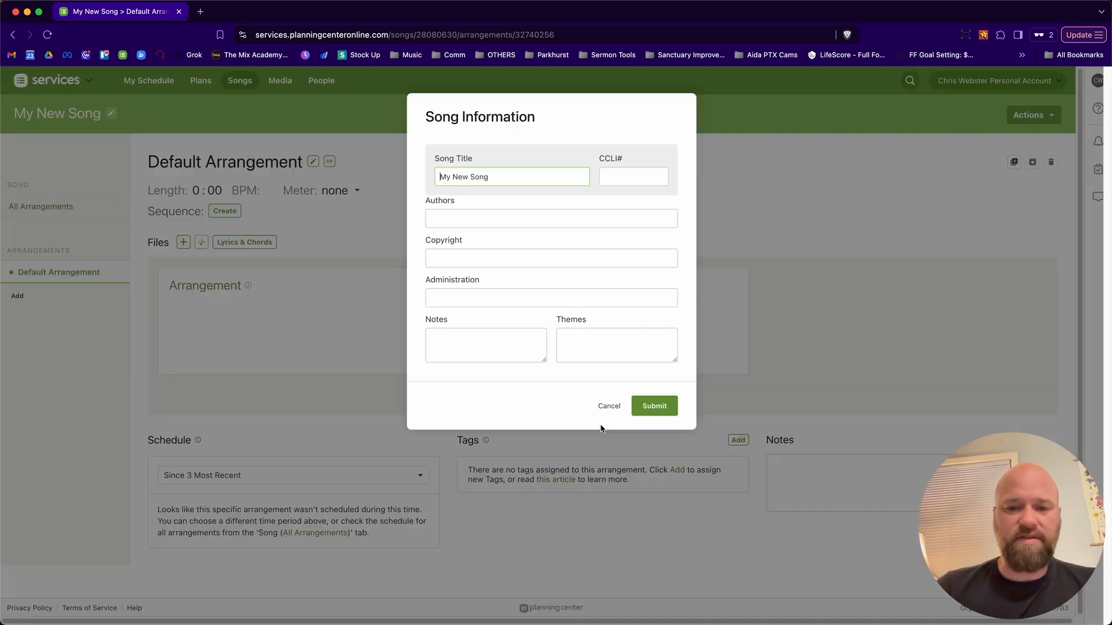
left_click(609, 407)
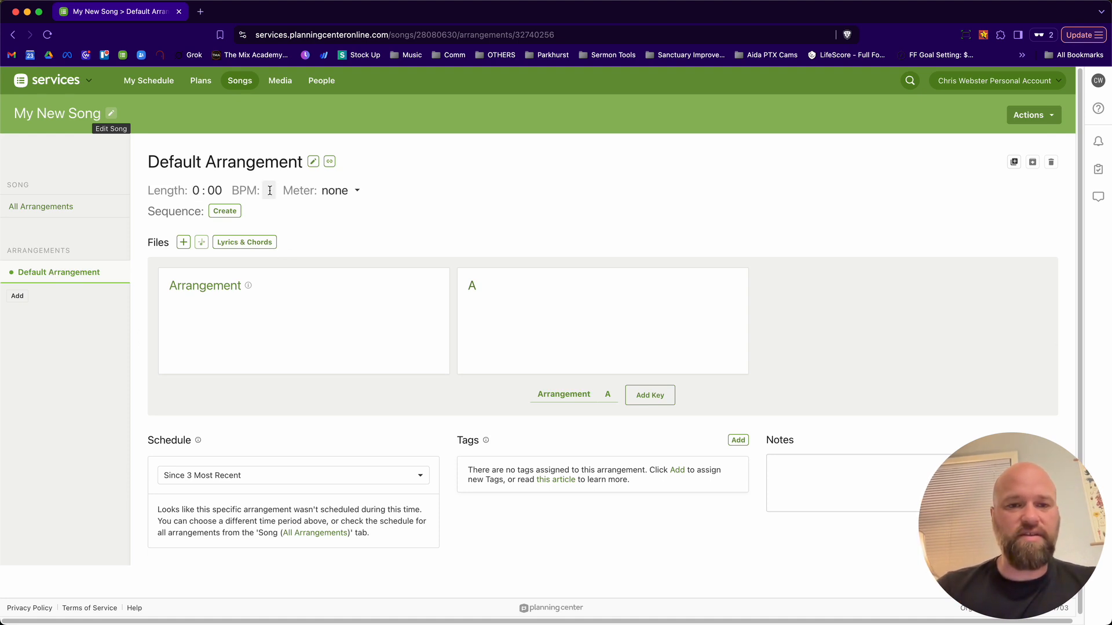
left_click(359, 194)
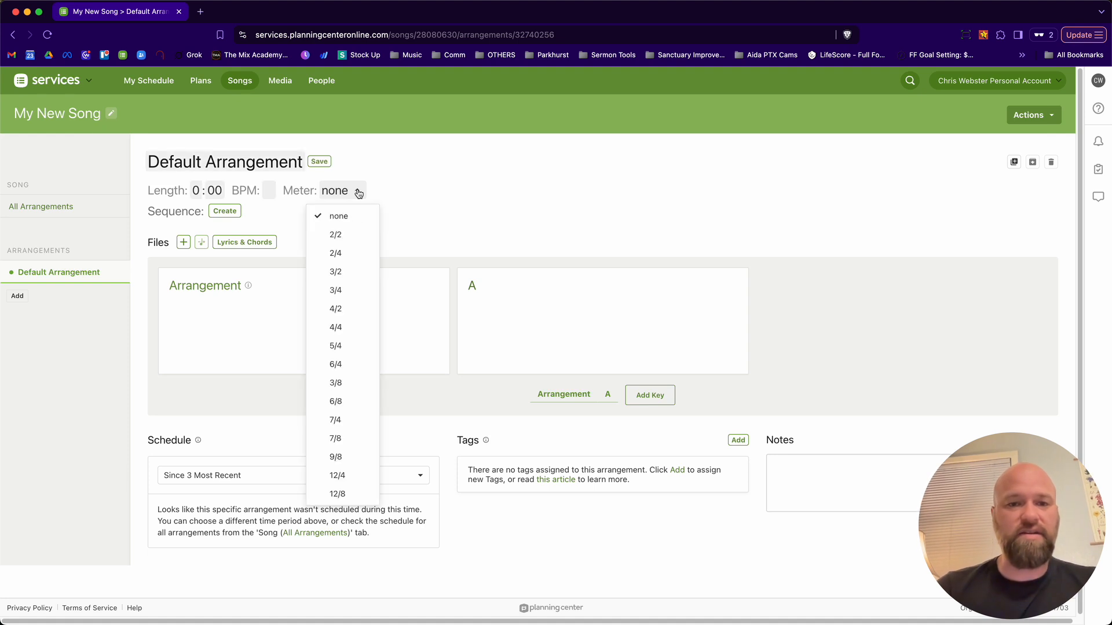
left_click(345, 329)
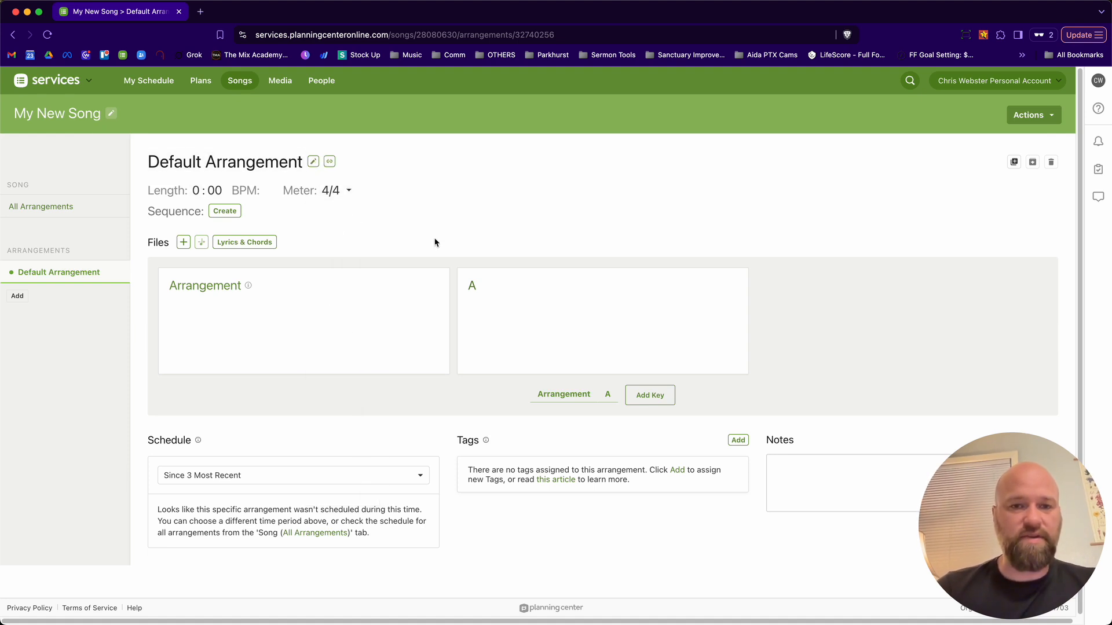
left_click(349, 193)
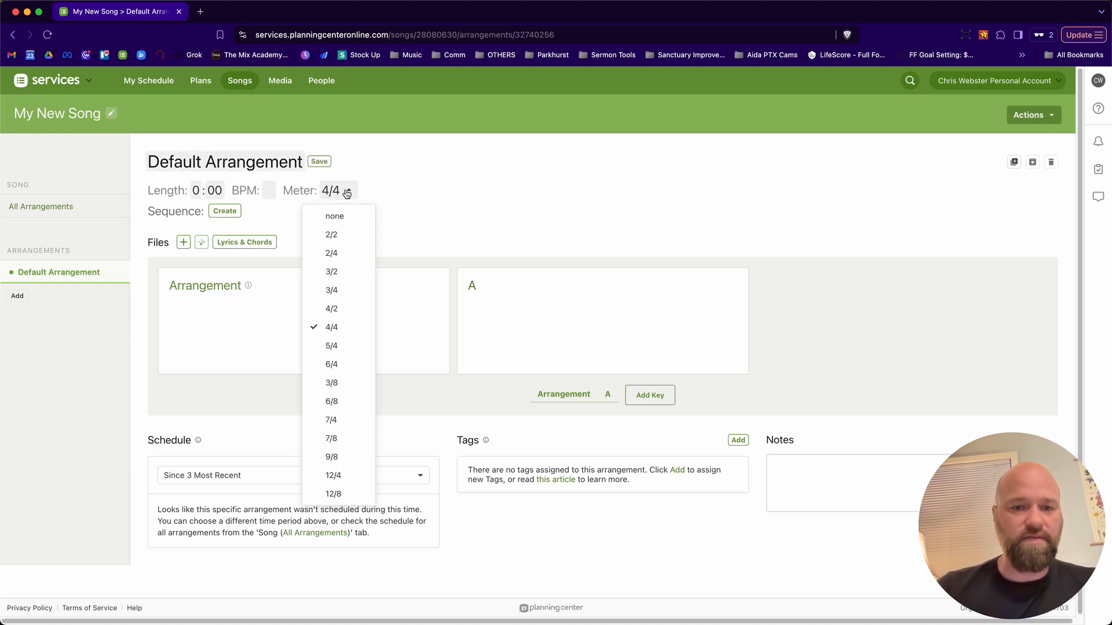
left_click(441, 240)
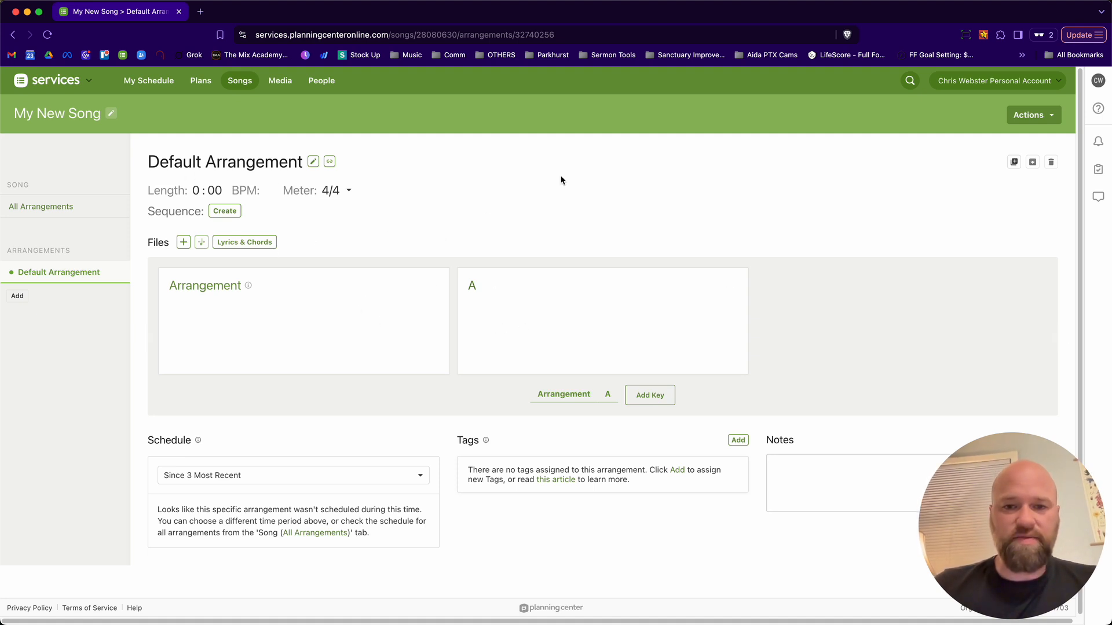
Open the default arrangement's Lyrics & Chords editor, enter some test text and delete it again
left_click(249, 242)
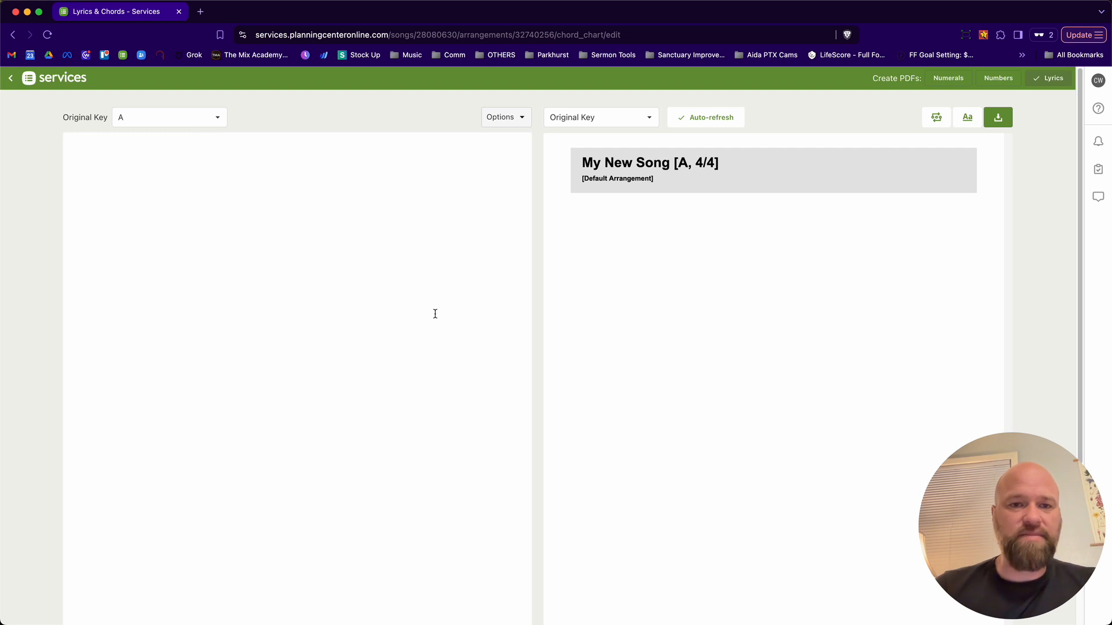
type("asdfasd")
key("BackSpace")
key("BackSpace")
key("BackSpace")
key("BackSpace")
key("BackSpace")
key("BackSpace")
key("BackSpace")
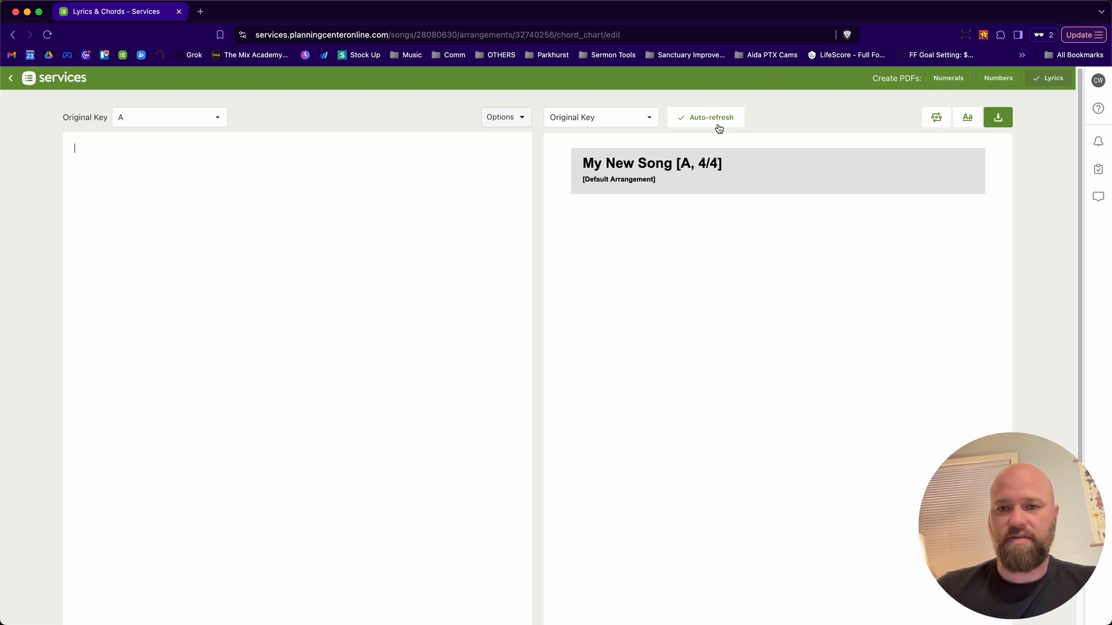
Enter "This is my song" as the first lyric line, correcting its capitalization
type("THis is")
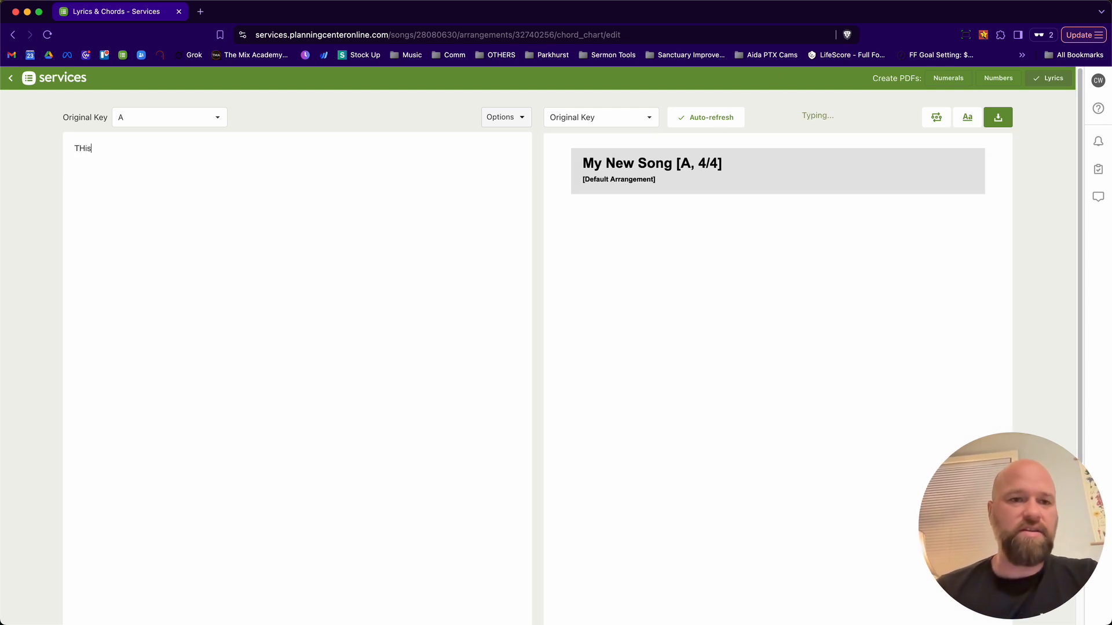
key("BackSpace")
key("BackSpace")
key("BackSpace")
key("BackSpace")
type("his is my song ")
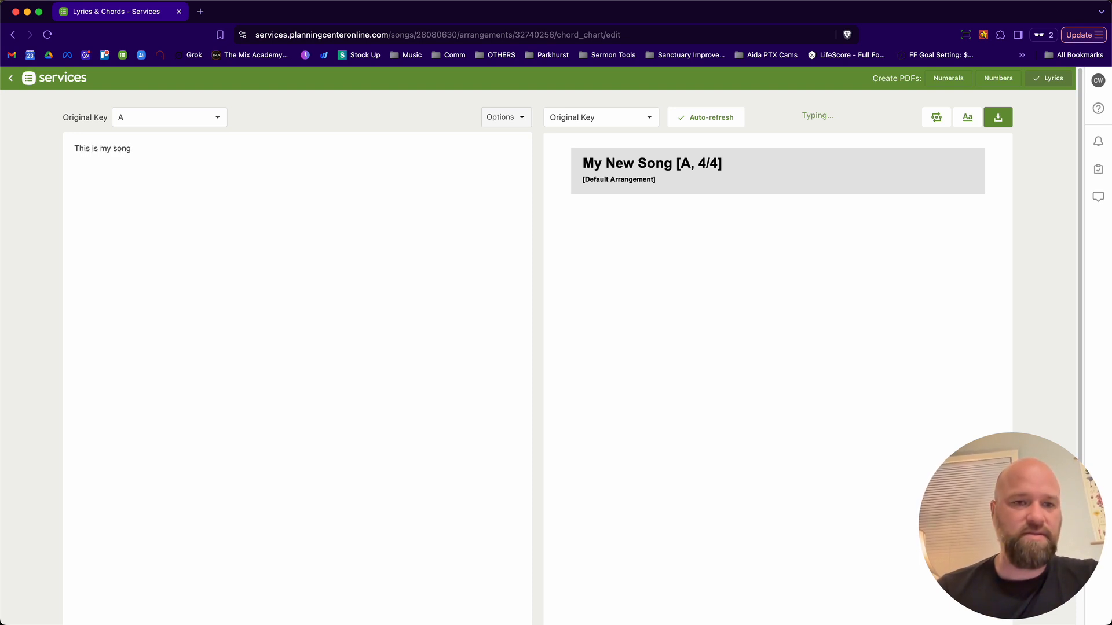
Add "Hope that it's good" as the second lyric line, correcting the misspelled first word
type("Hop that it's good")
key("Return")
type("Pl")
key("BackSpace")
key("BackSpace")
key("BackSpace")
key("BackSpace")
key("BackSpace")
key("BackSpace")
key("BackSpace")
key("BackSpace")
key("BackSpace")
key("BackSpace")
key("BackSpace")
key("BackSpace")
key("BackSpace")
key("BackSpace")
key("BackSpace")
key("BackSpace")
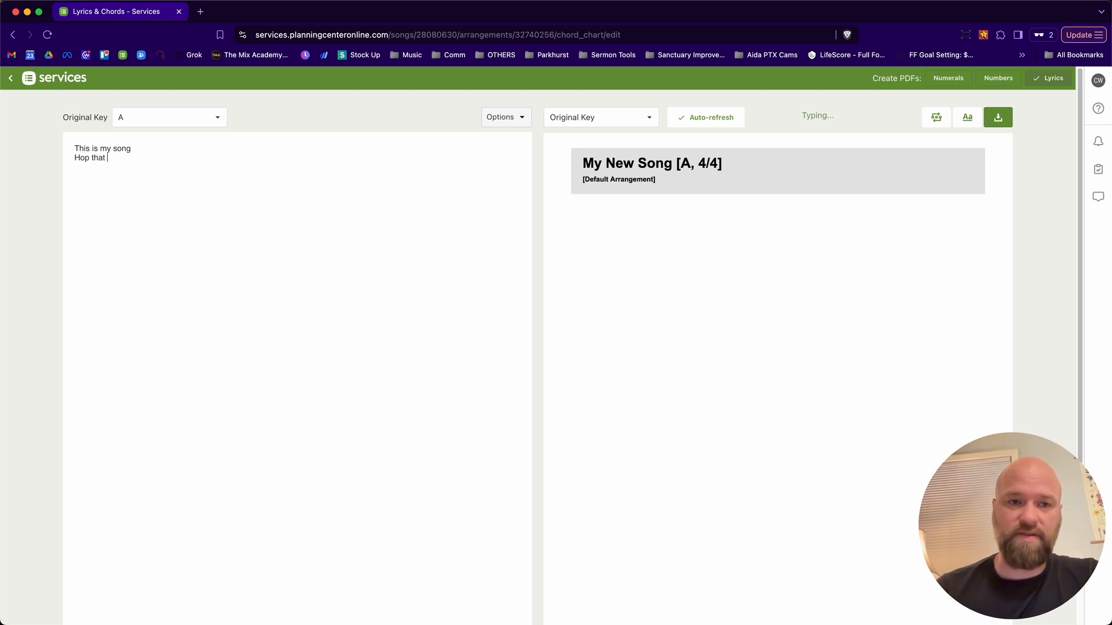
type("e that it")
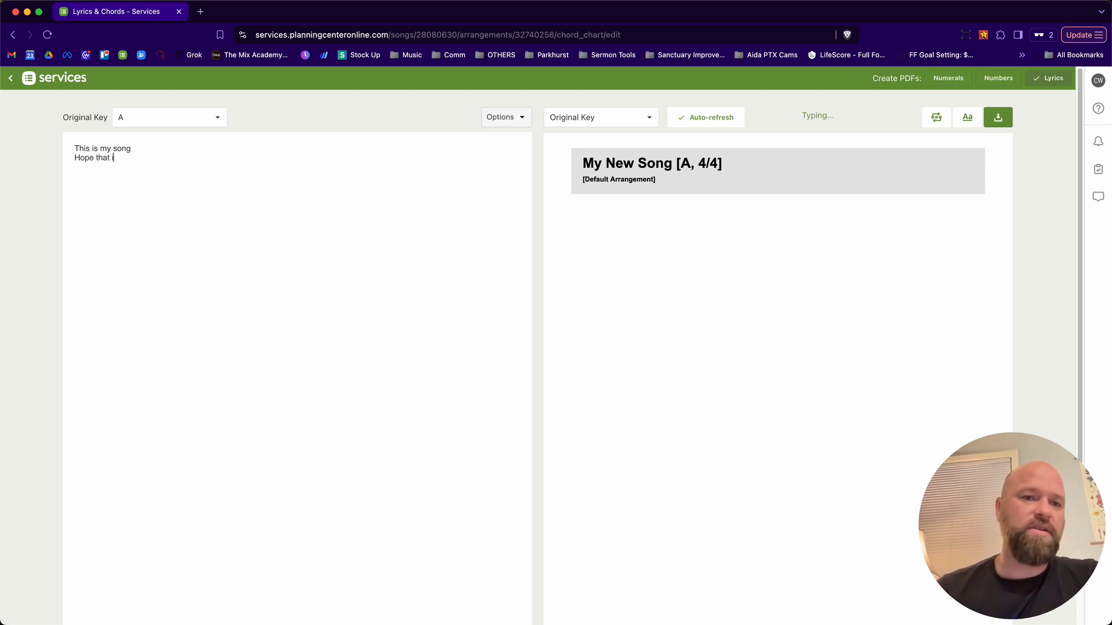
type("'s good")
Add the third and fourth lyric lines, "Please sing along" and "Eat some good food"
key("Return")
type("Pleas")
type("e sing along")
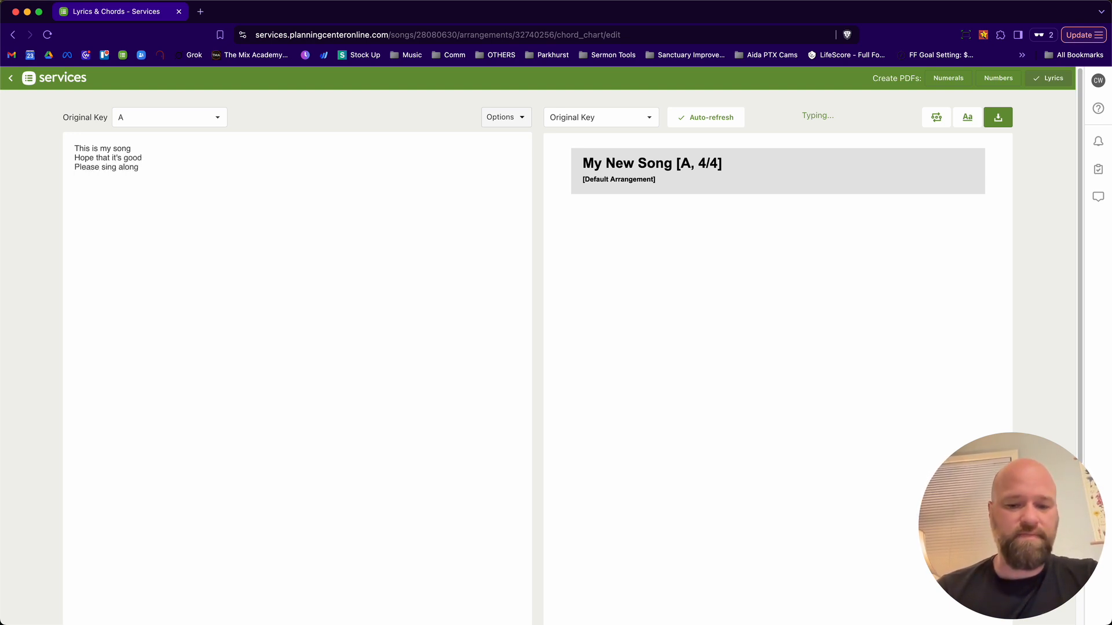
key("Return")
type("Eat some ")
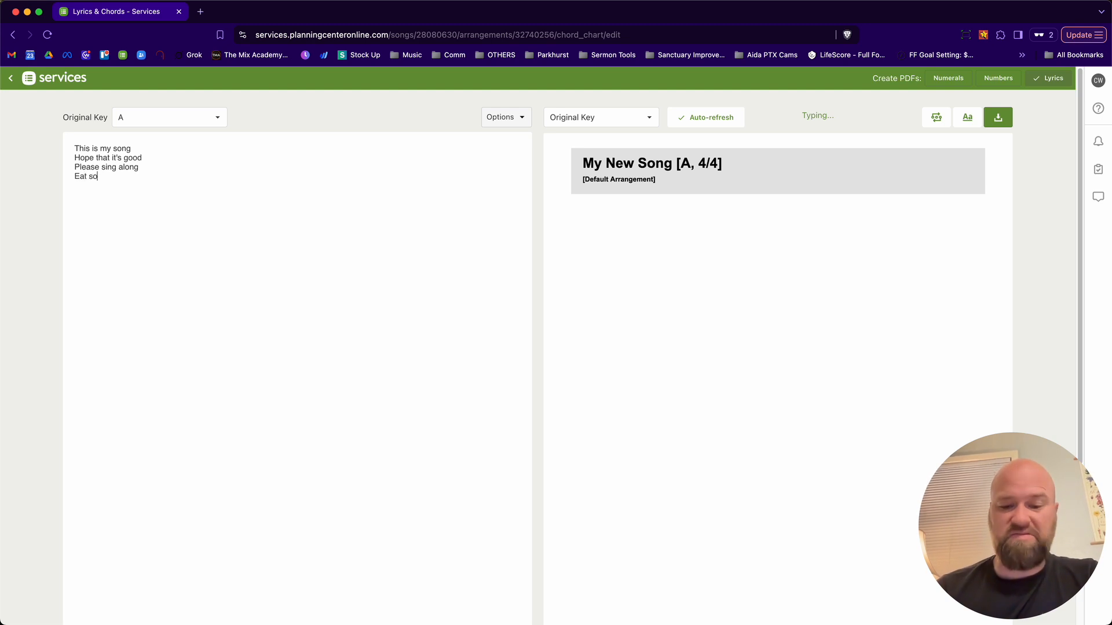
type("good food")
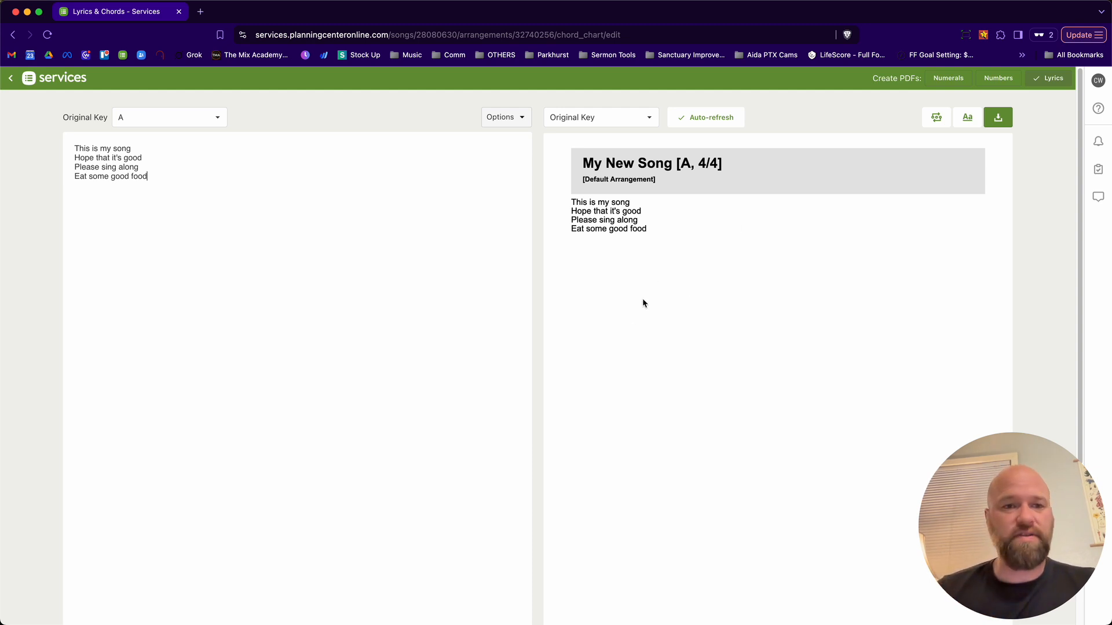
Duplicate the four lyric lines below a blank line and delete the copy again
left_click_drag(168, 176, 75, 149)
key("super+c")
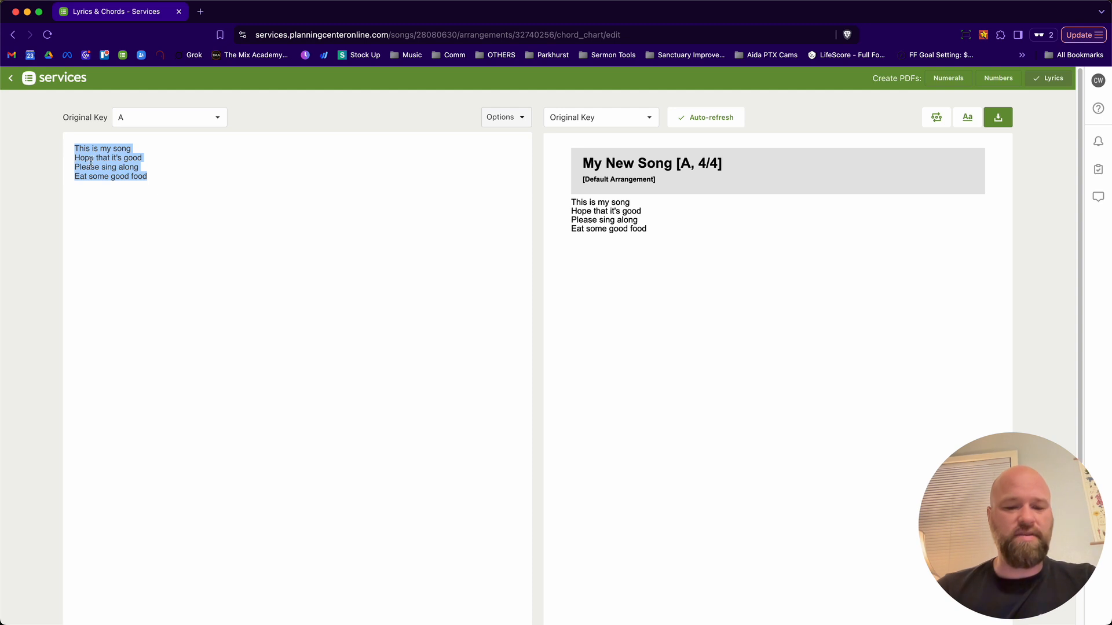
left_click(165, 203)
key("Return")
key("Return")
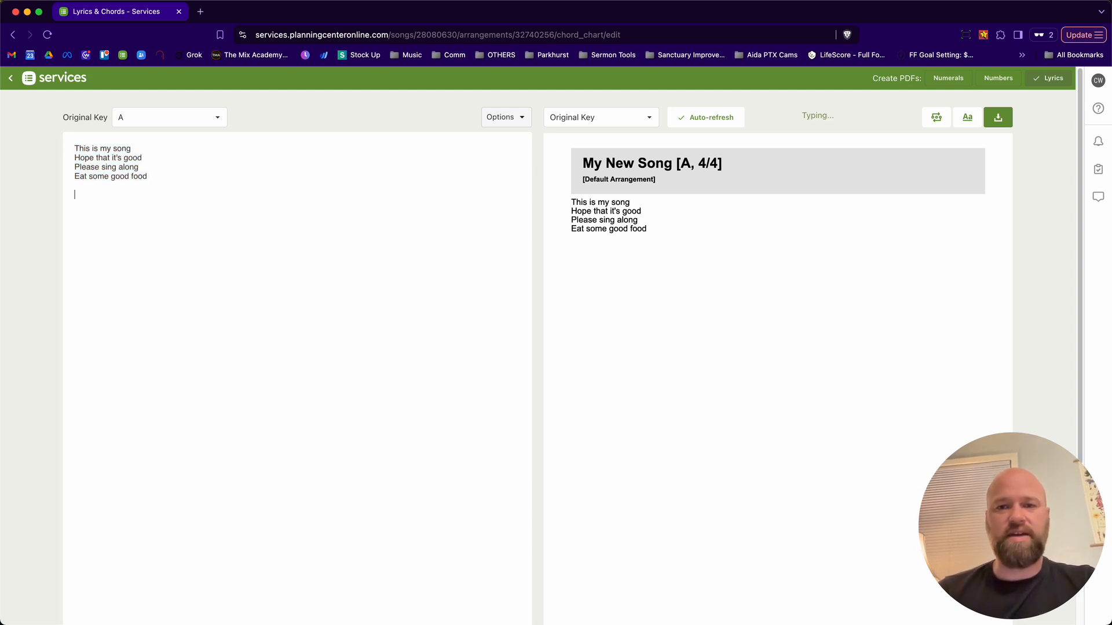
key("super+v")
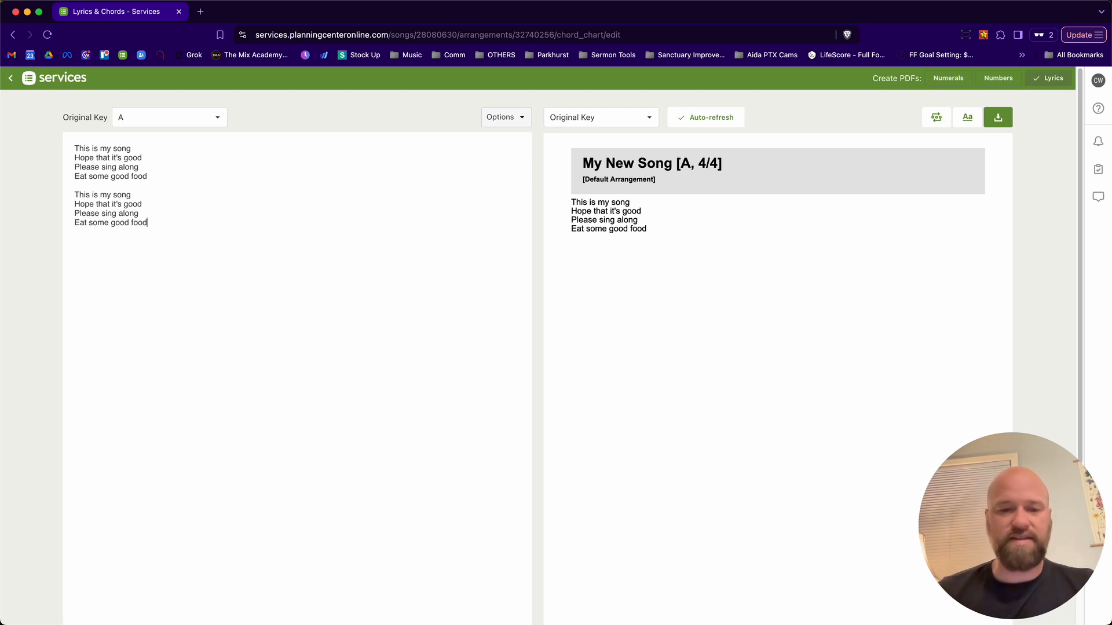
key("BackSpace")
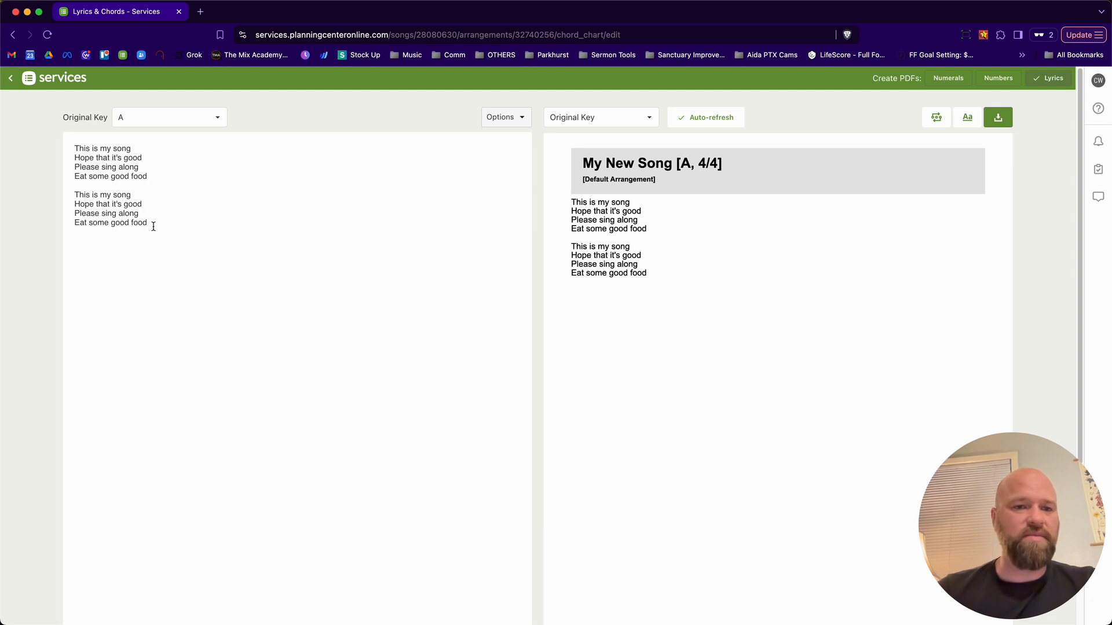
left_click_drag(152, 224, 60, 200)
key("BackSpace")
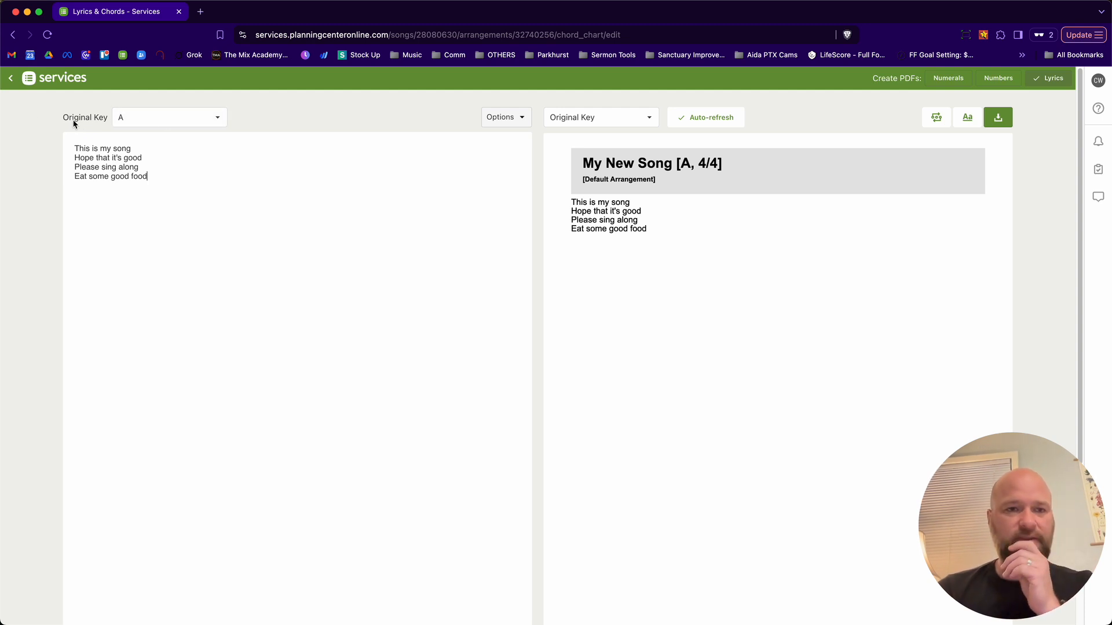
Set the song's original key to G
left_click(173, 122)
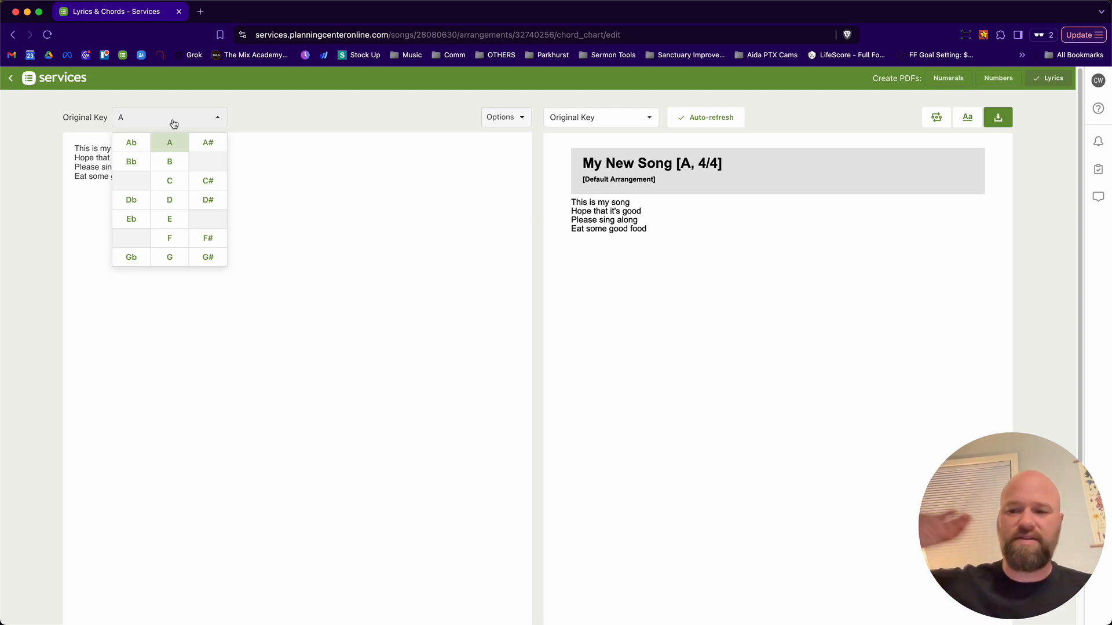
left_click(174, 123)
left_click(183, 127)
left_click(175, 261)
left_click(203, 162)
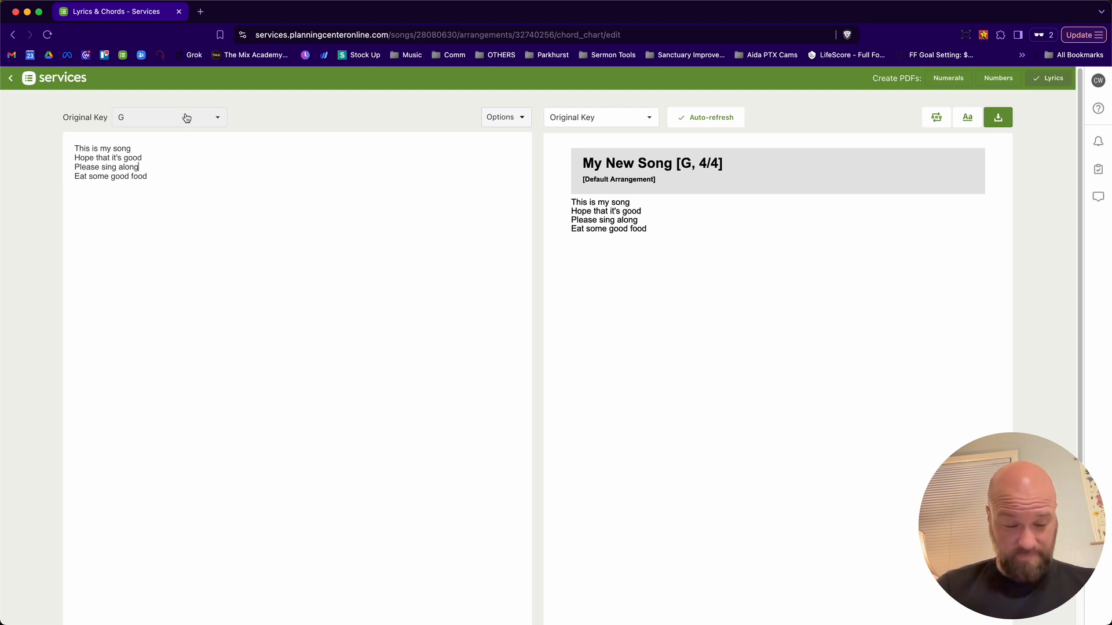
Preview the chart transposed to C and return the preview to the original key
left_click(588, 120)
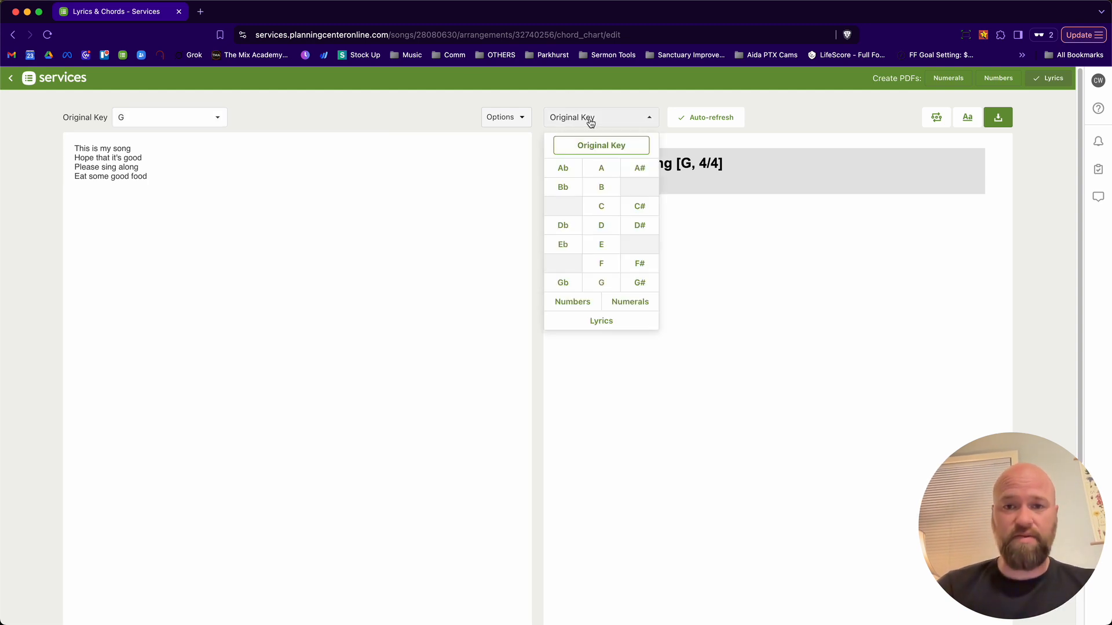
left_click(612, 213)
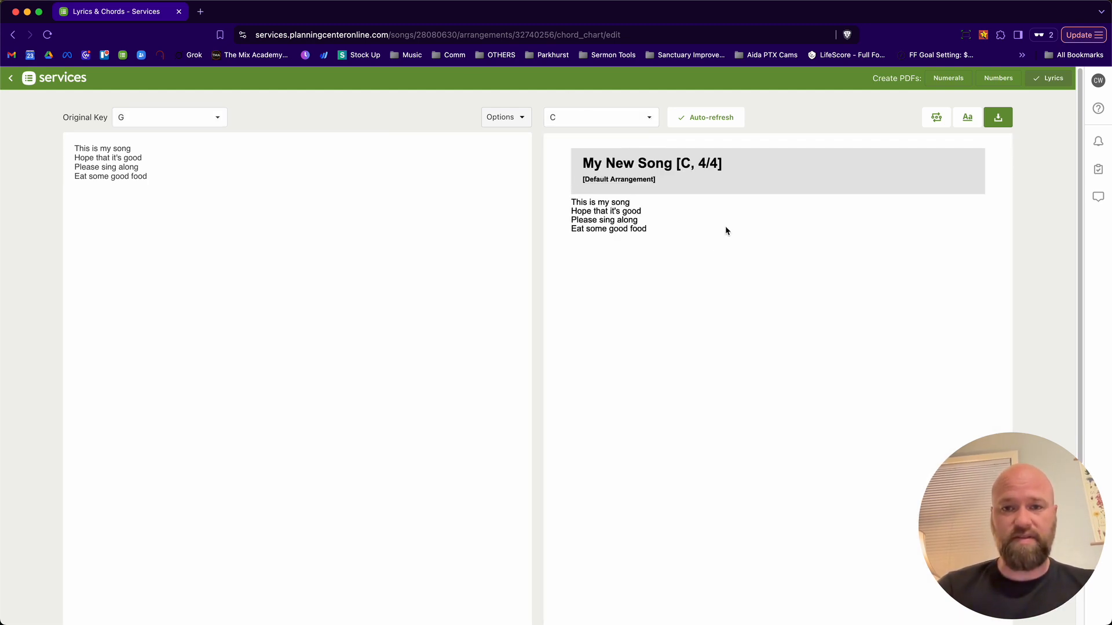
left_click(630, 115)
left_click(597, 144)
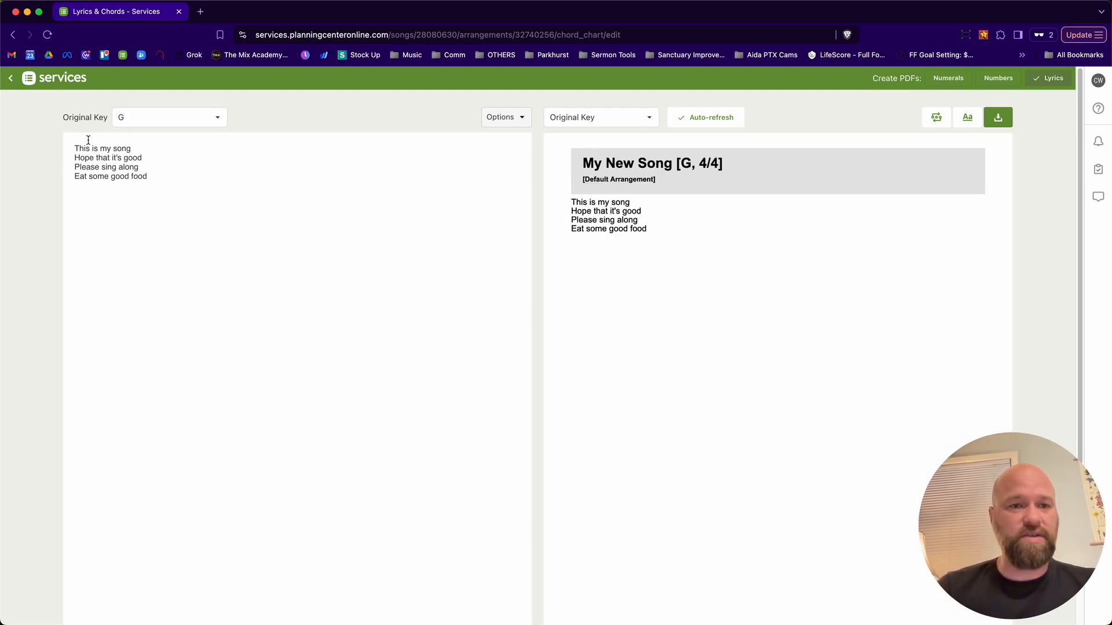
left_click_drag(75, 149, 188, 253)
left_click(188, 183)
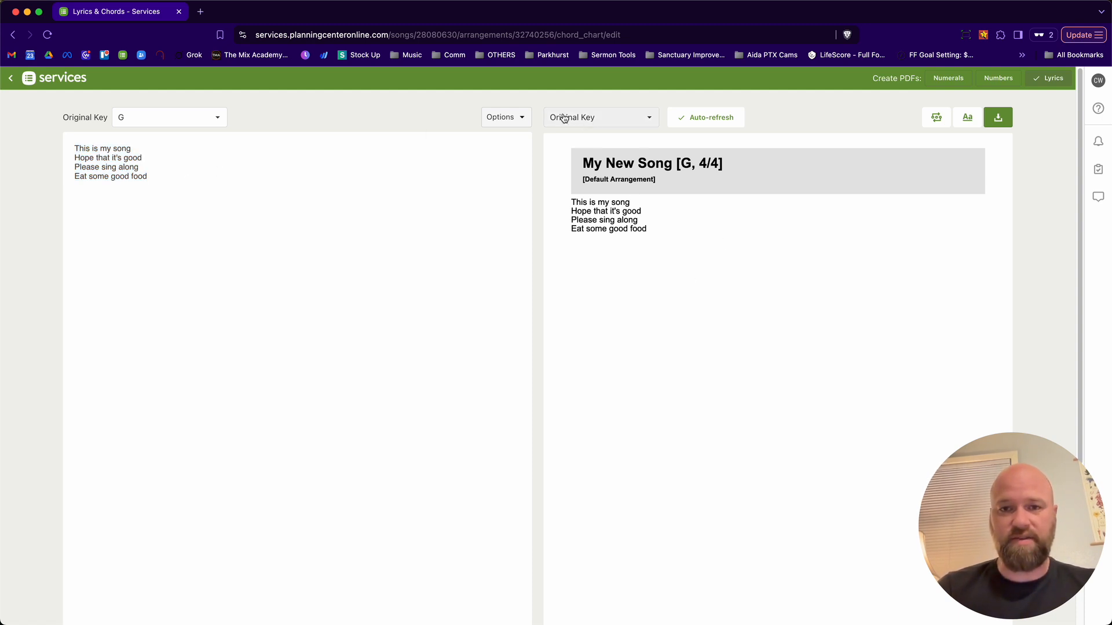
mouse_move(510, 113)
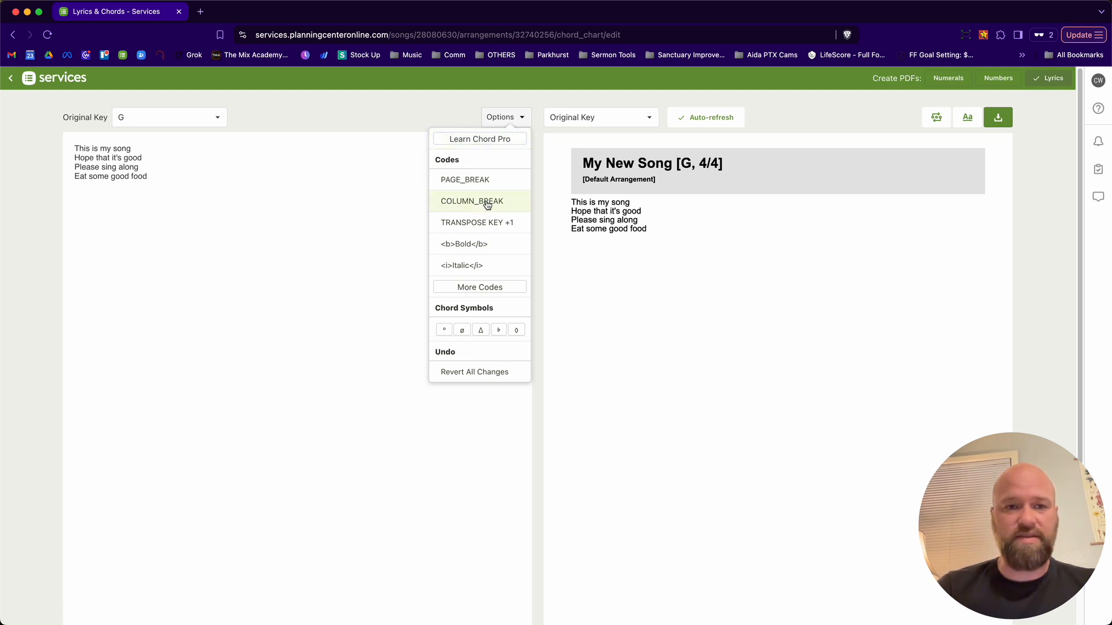
left_click_drag(211, 176, 12, 144)
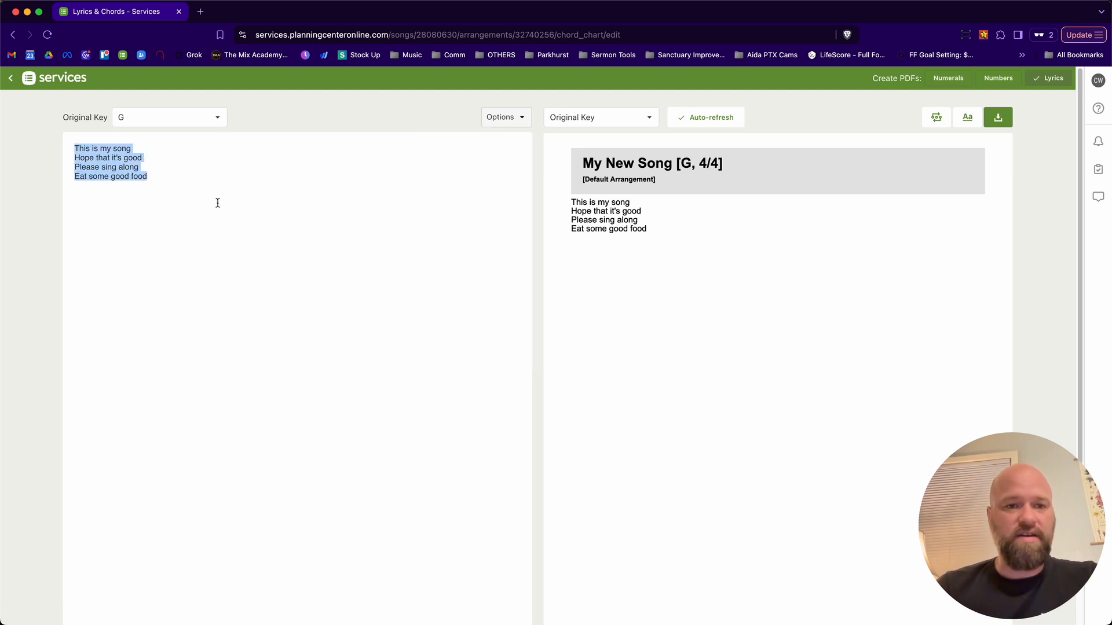
left_click(441, 169)
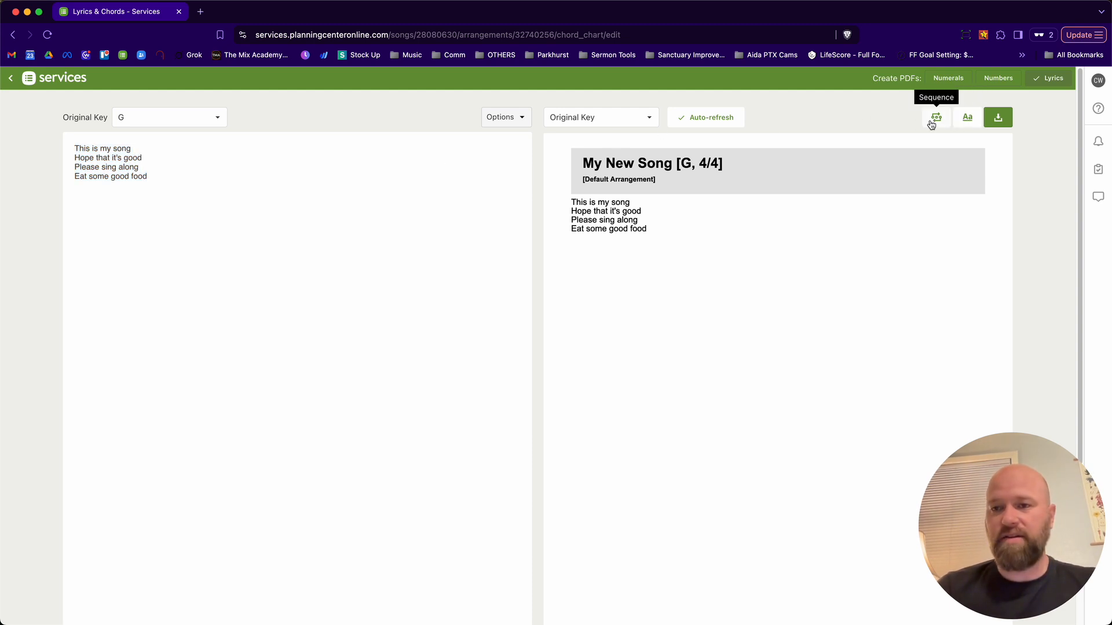
Set the chart's font to Courier, Monospaced and save the formatting for this chart
left_click(977, 122)
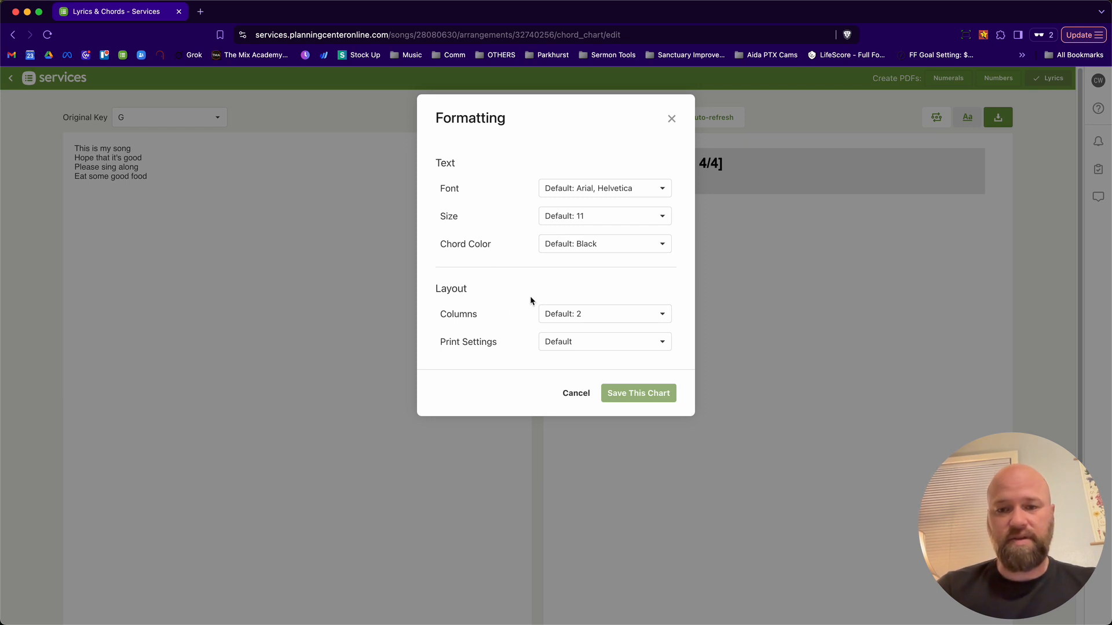
left_click(597, 189)
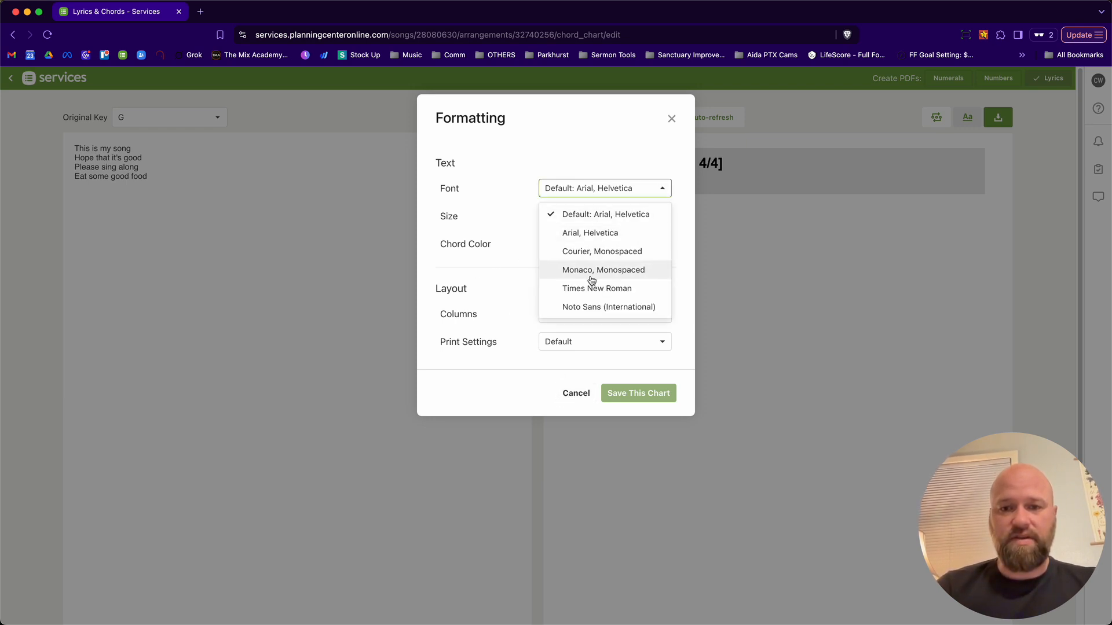
left_click(614, 254)
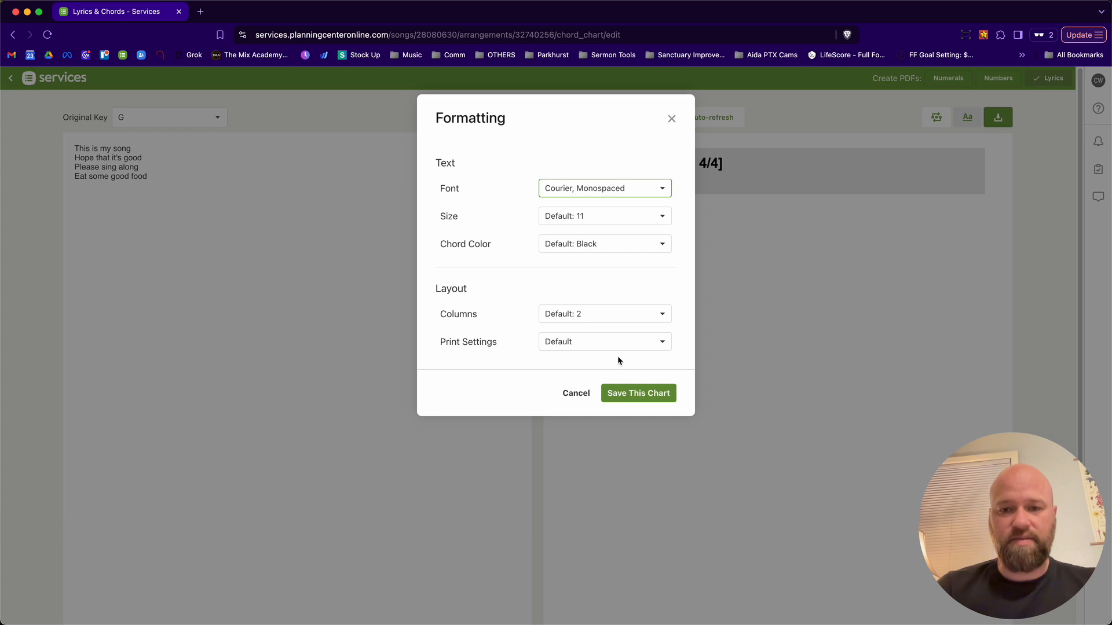
left_click(624, 394)
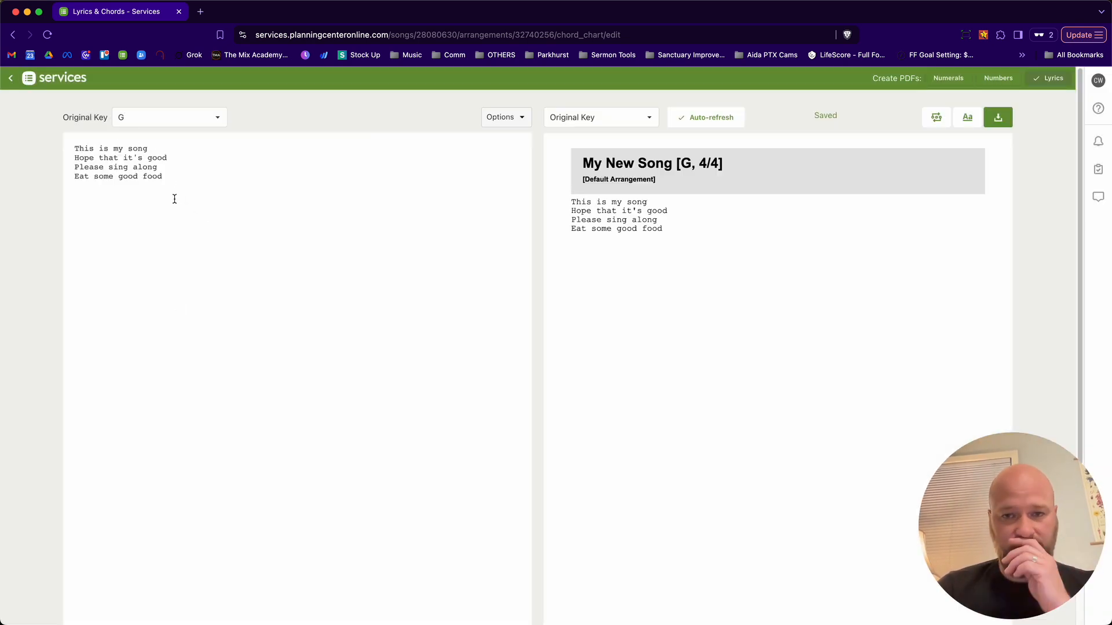
Insert a line above the first lyric line and place the chord [G] over "song"
left_click(75, 150)
key("Return")
key("Up")
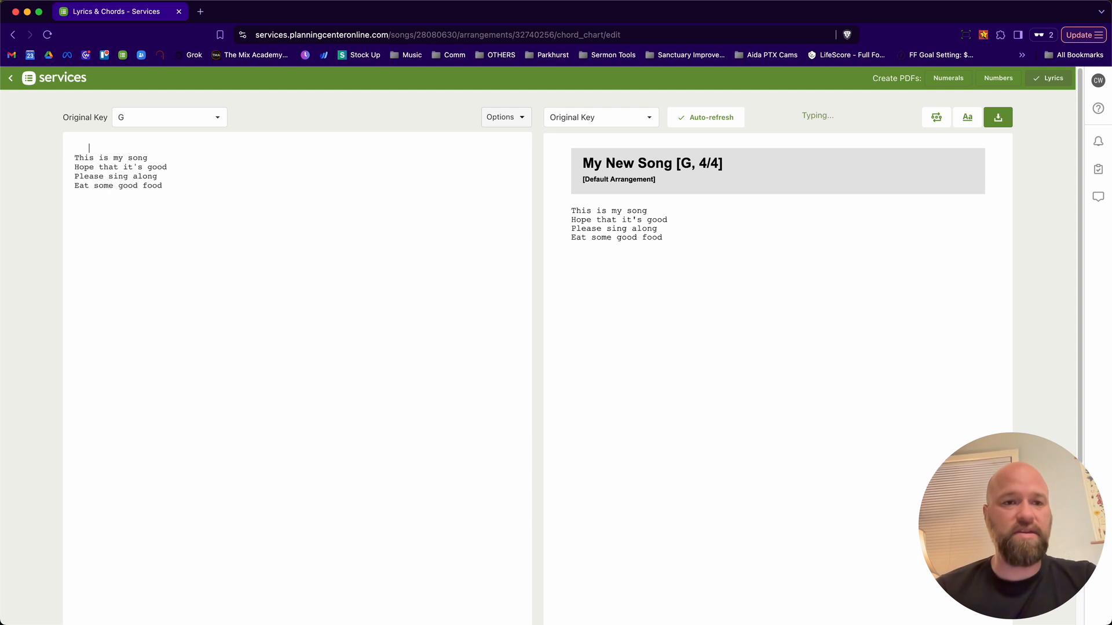
type("[G]")
key("Down")
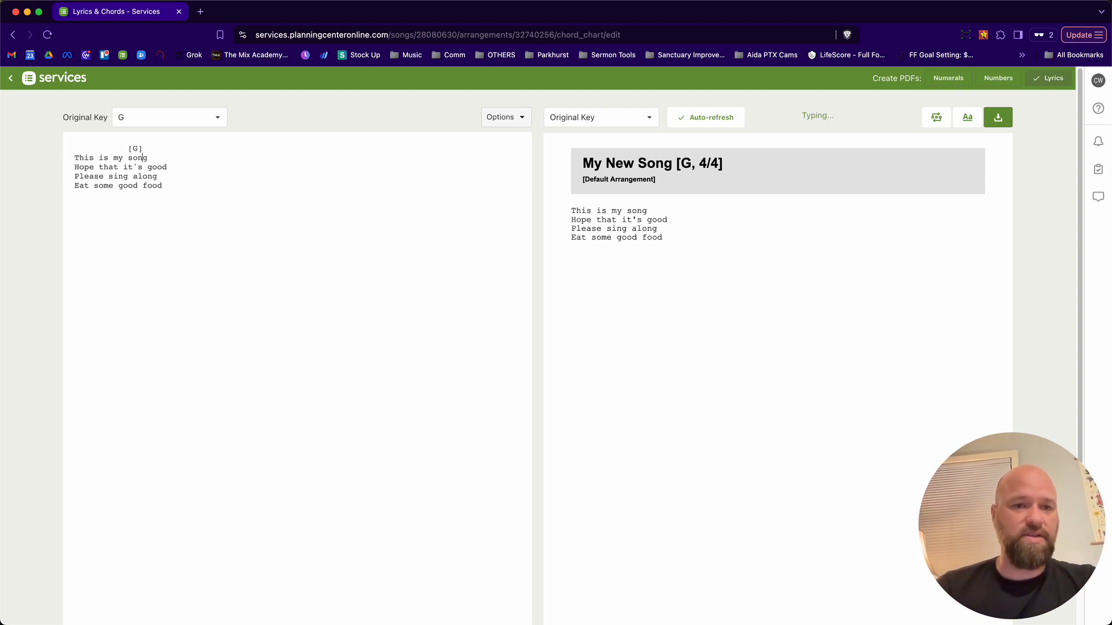
Add the chord C on a new line over "good" and write both chords as plain G and C without brackets
key("Return")
type("n")
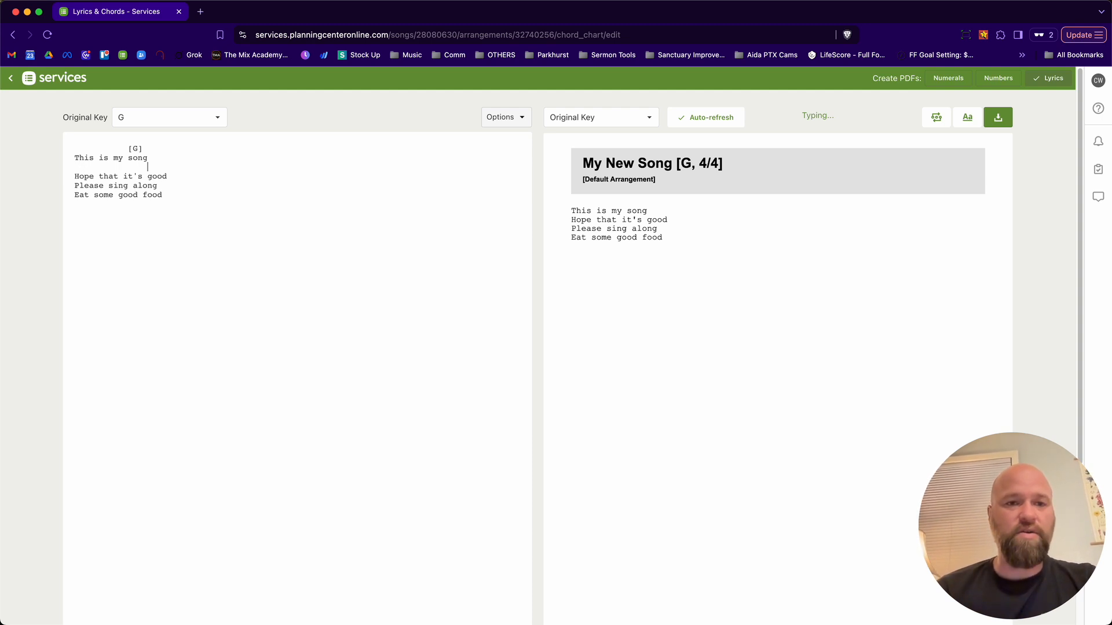
type("[C]")
key("BackSpace")
key("BackSpace")
key("BackSpace")
type("C")
key("BackSpace")
key("BackSpace")
key("BackSpace")
type("G")
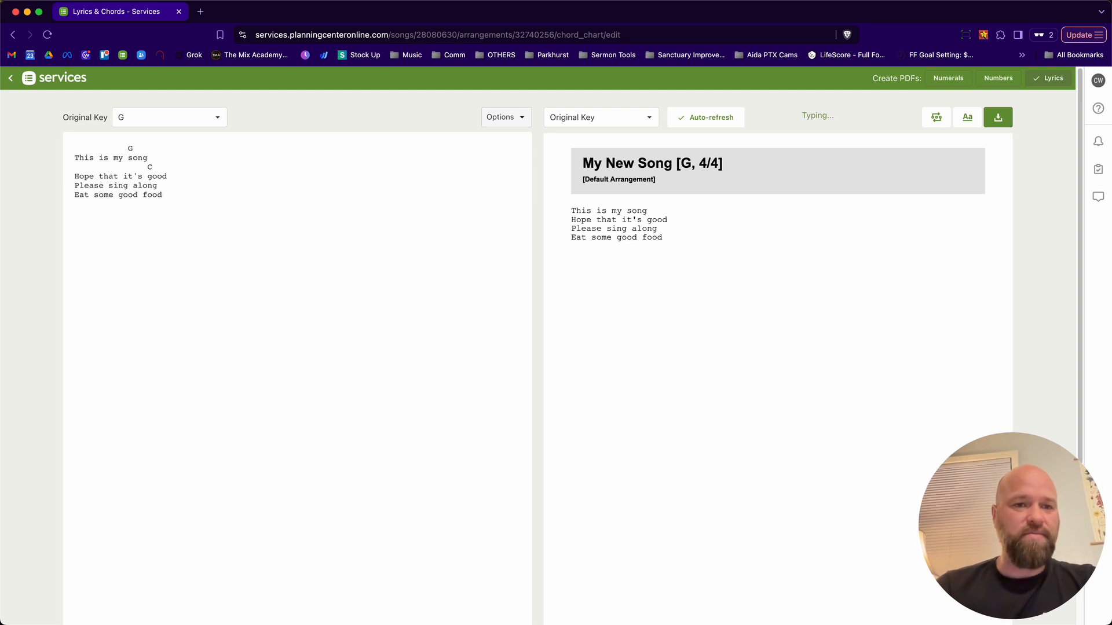
Add the chord D on a new line above "along" in the third lyric line
key("alt+Right")
key("alt+Right")
key("Return")
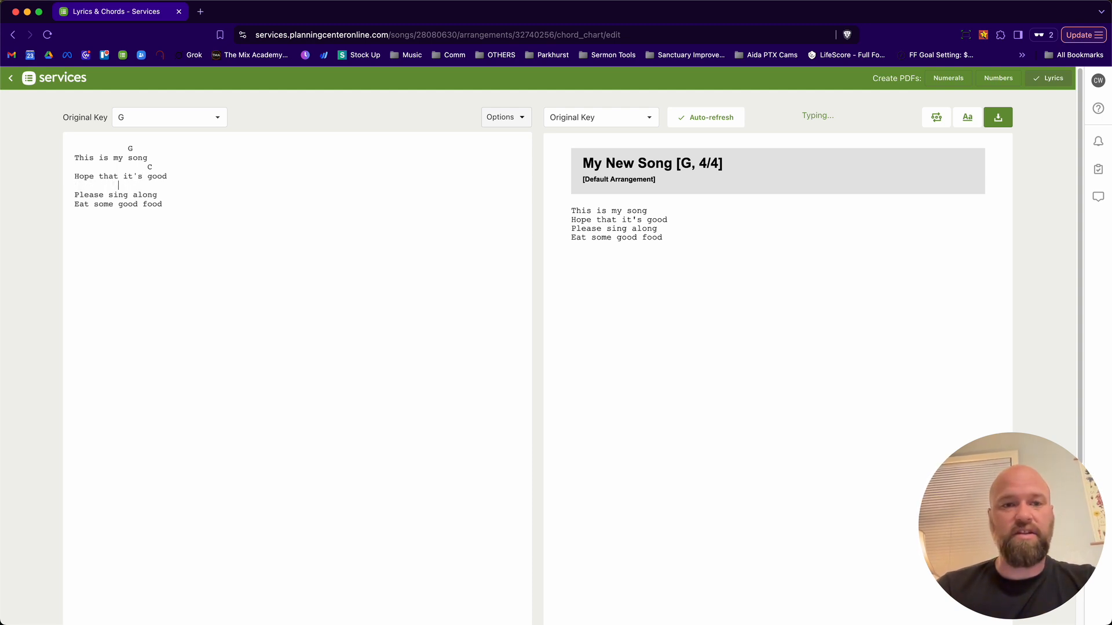
type("D")
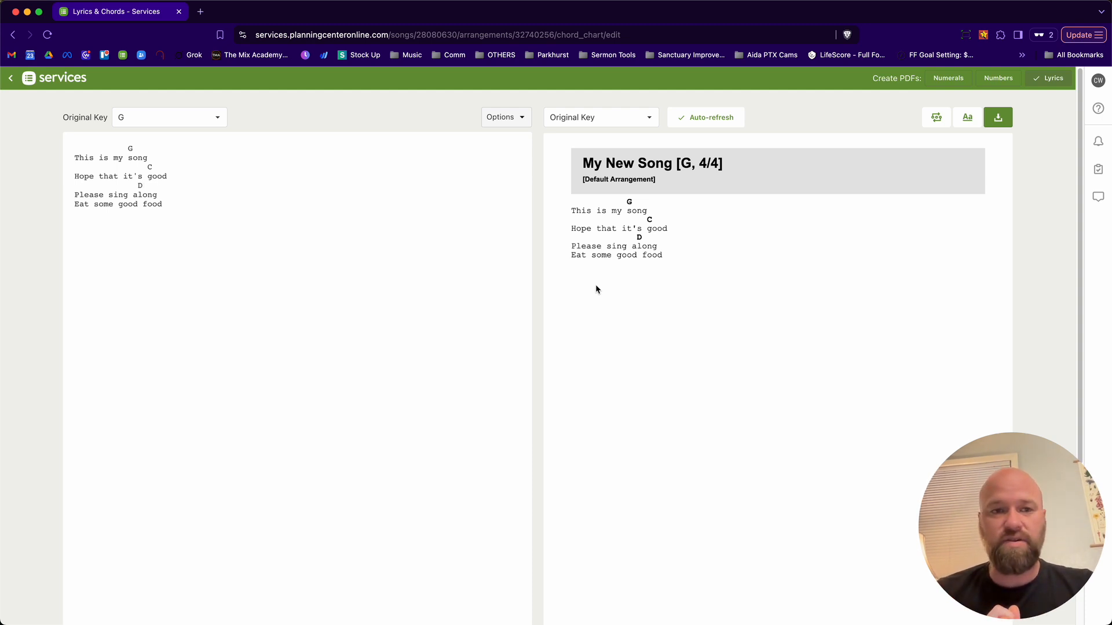
Break the first lyric line before "my" and join it back together
left_click(113, 157)
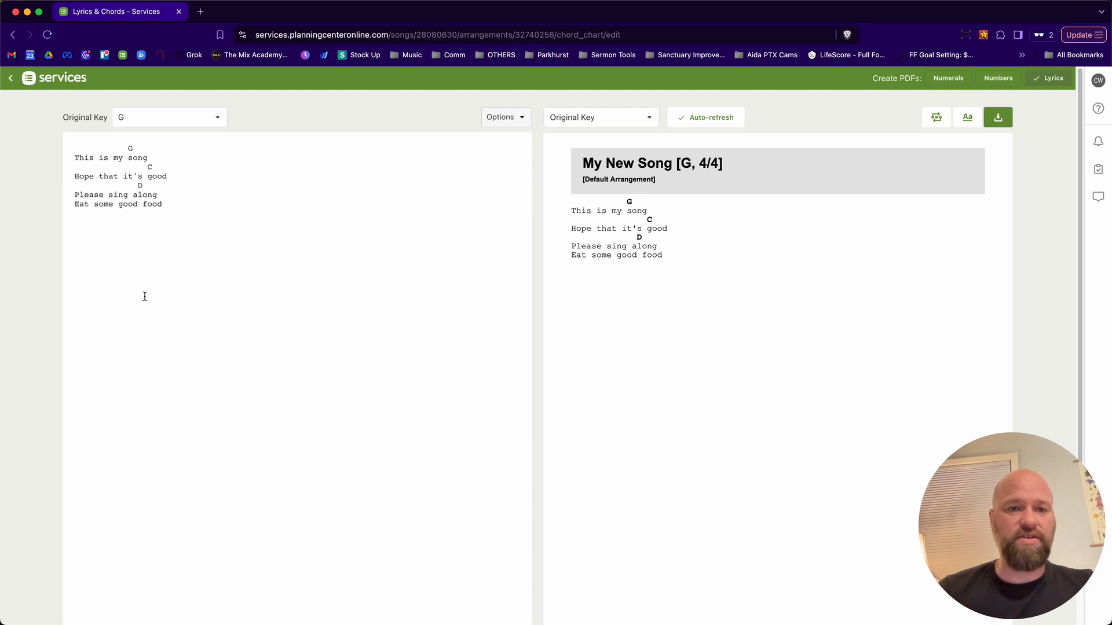
key("Return")
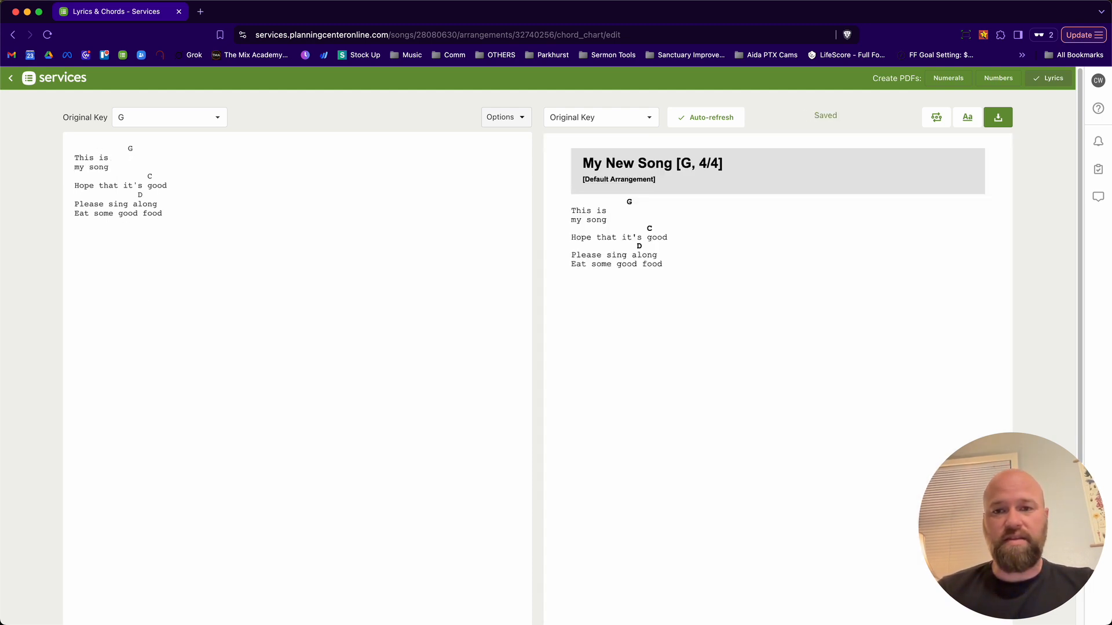
key("BackSpace")
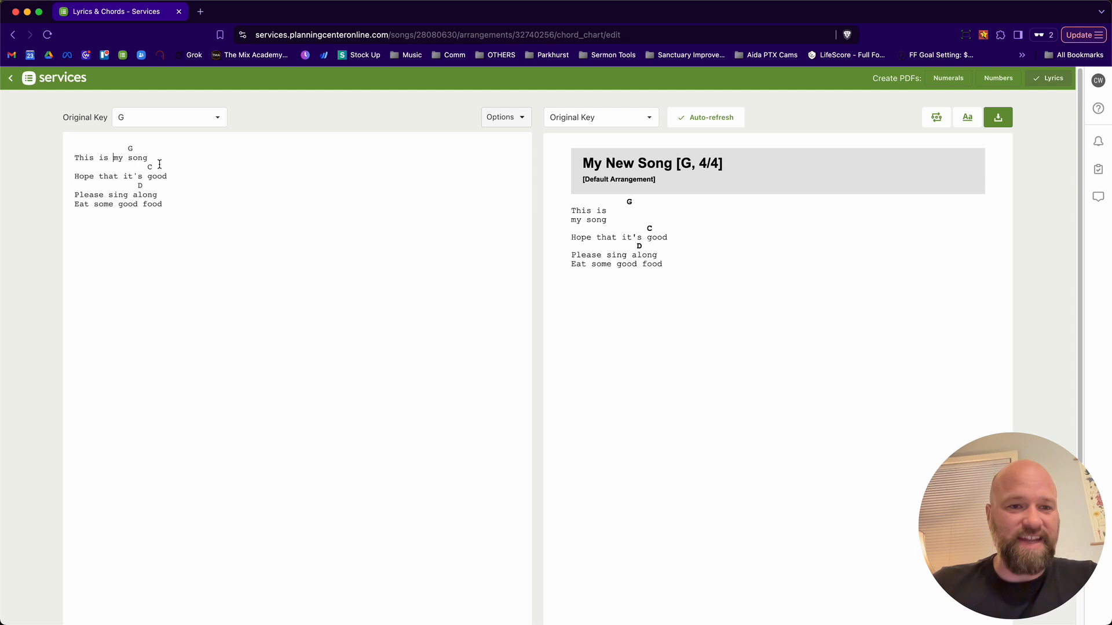
Move "Hope that it's good" to the end of the first lyric line and change its first letter to lowercase
left_click_drag(168, 176, 40, 181)
key("super+c")
key("BackSpace")
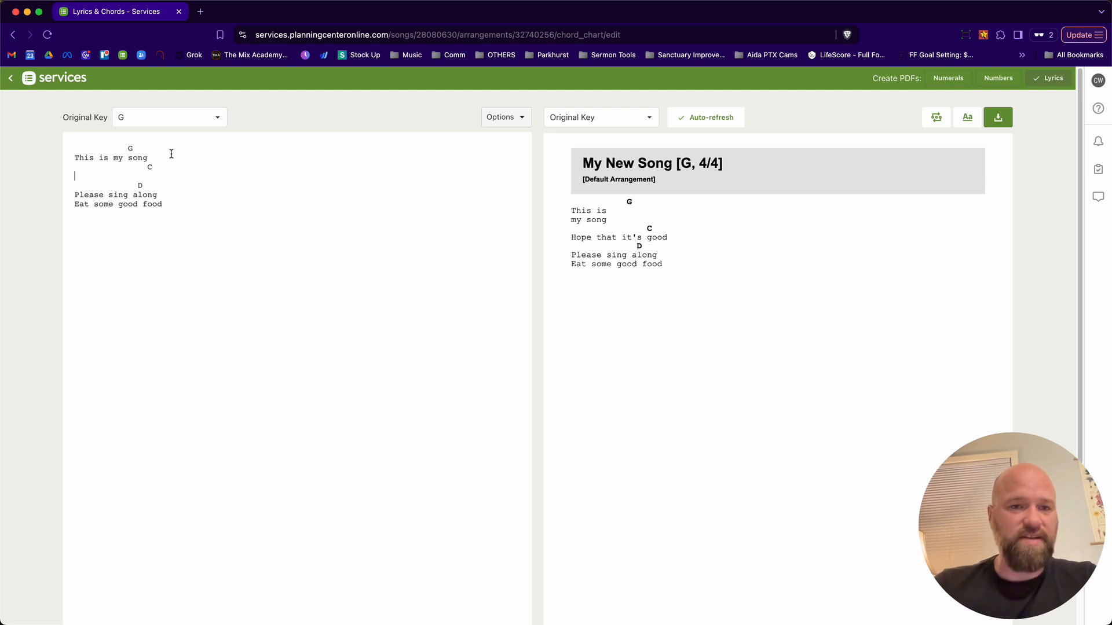
left_click(151, 158)
key("super+v")
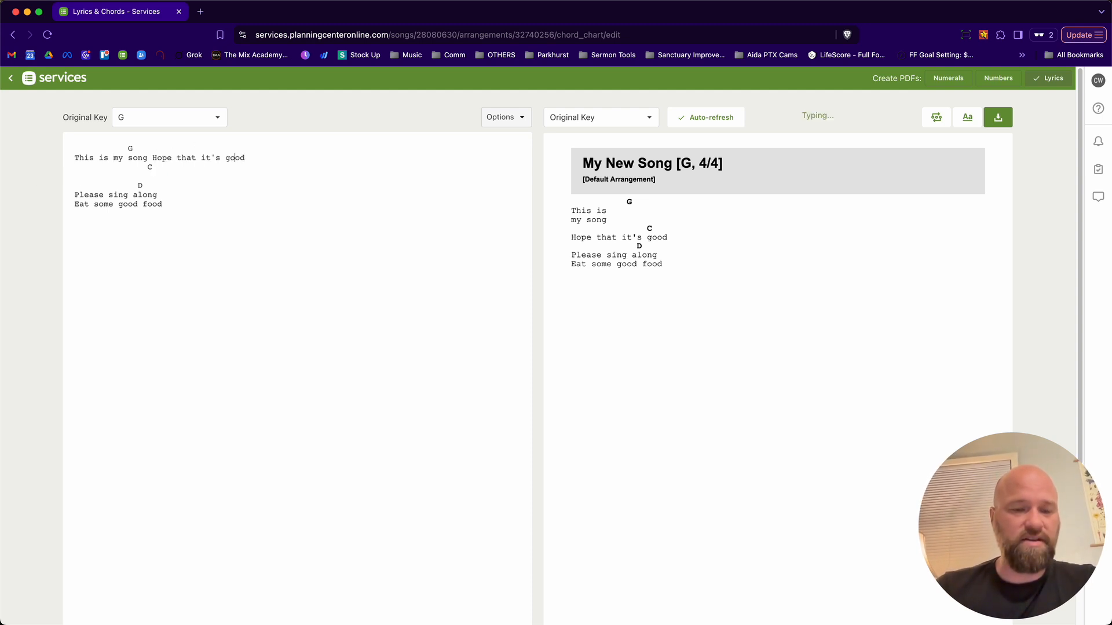
left_click(154, 158)
key("BackSpace")
type("h")
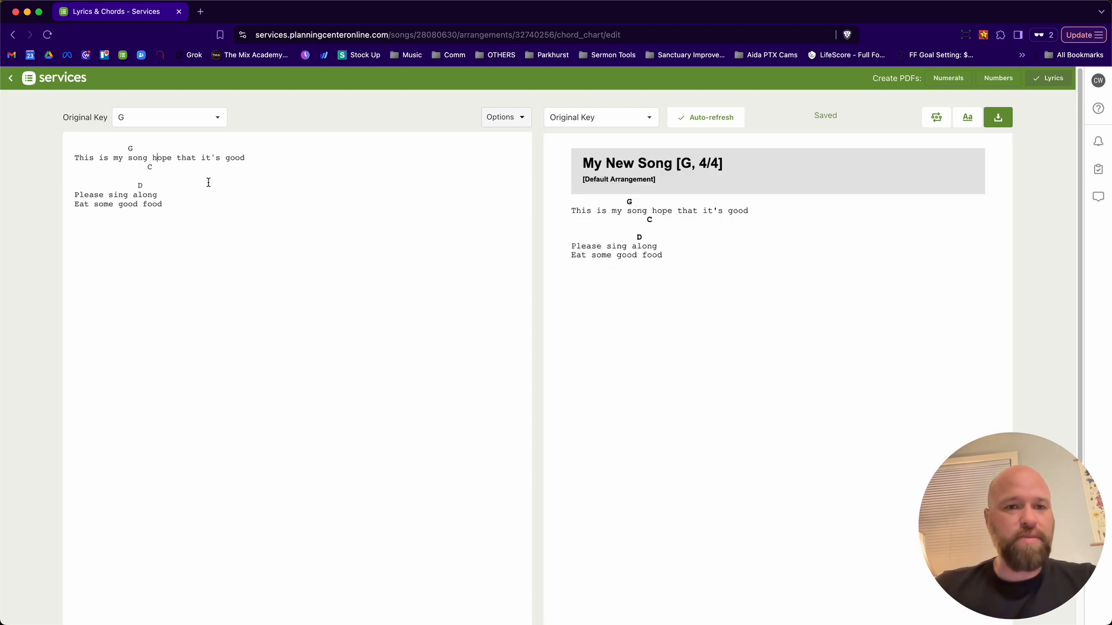
Cut the appended text and undo the edits to restore the separate second lyric line
key("Left")
key("super+shift+Right")
key("super+x")
key("super+z")
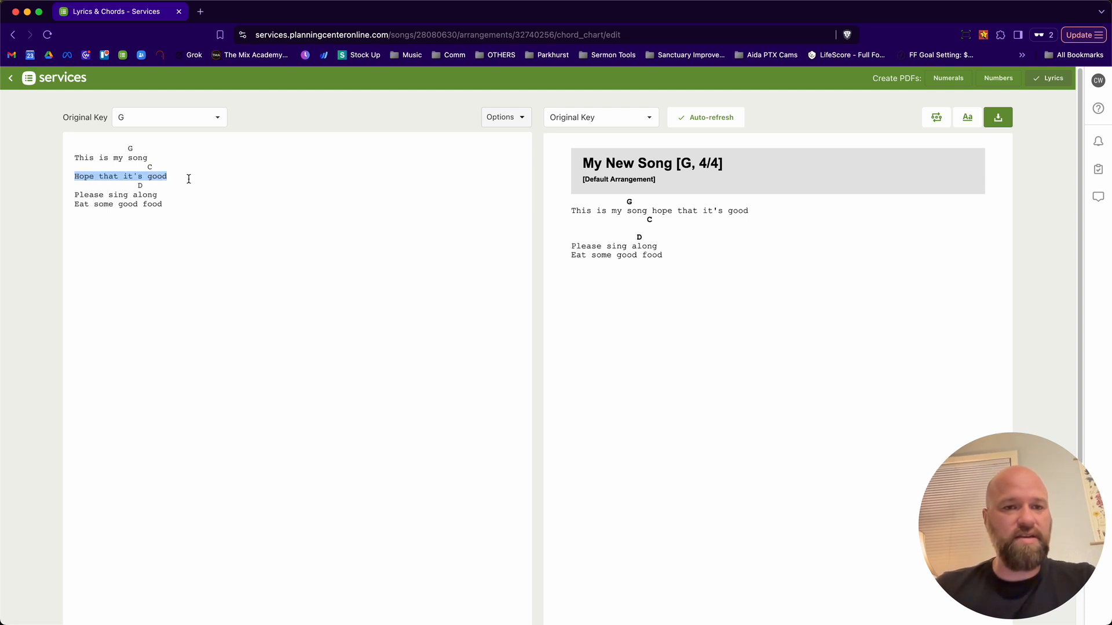
Insert the chord [G] inline directly before "song" and delete the G from the line above
left_click(139, 160)
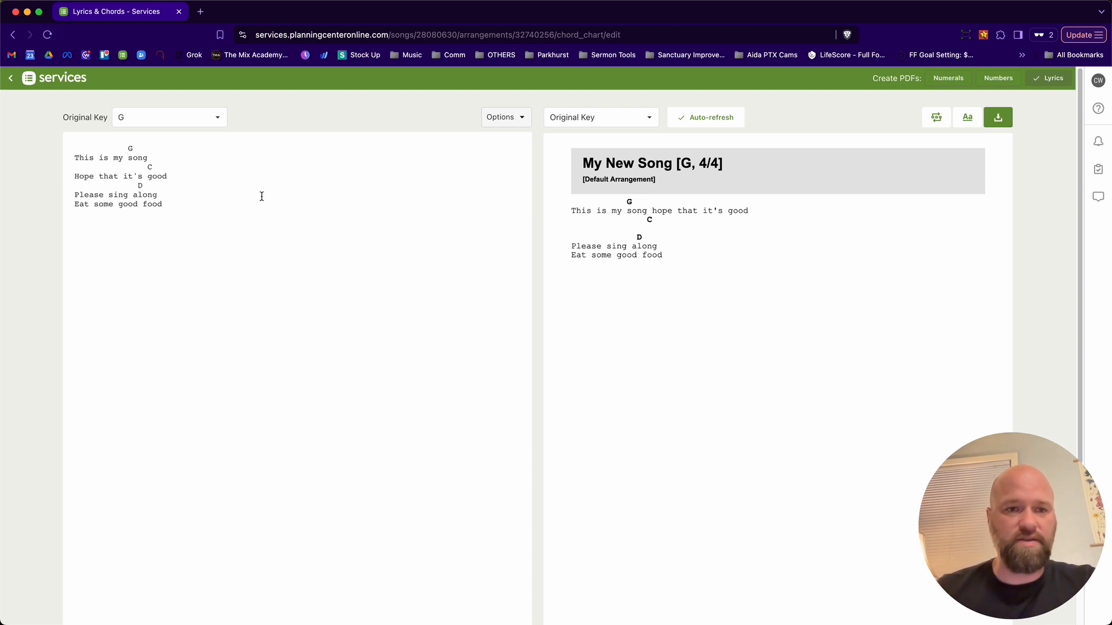
type("[")
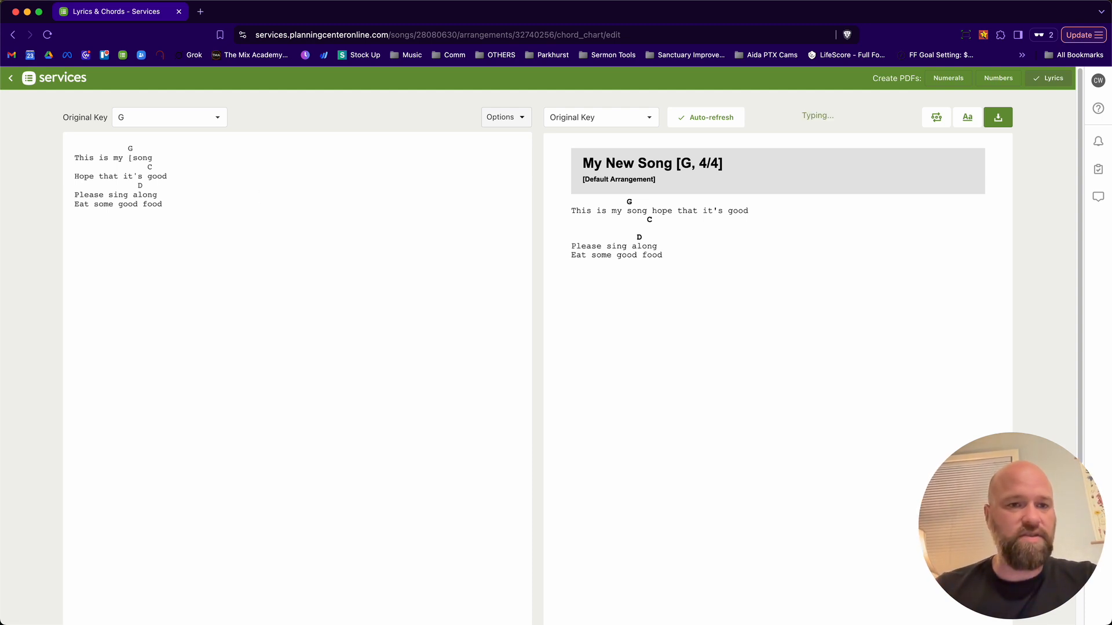
type("]G")
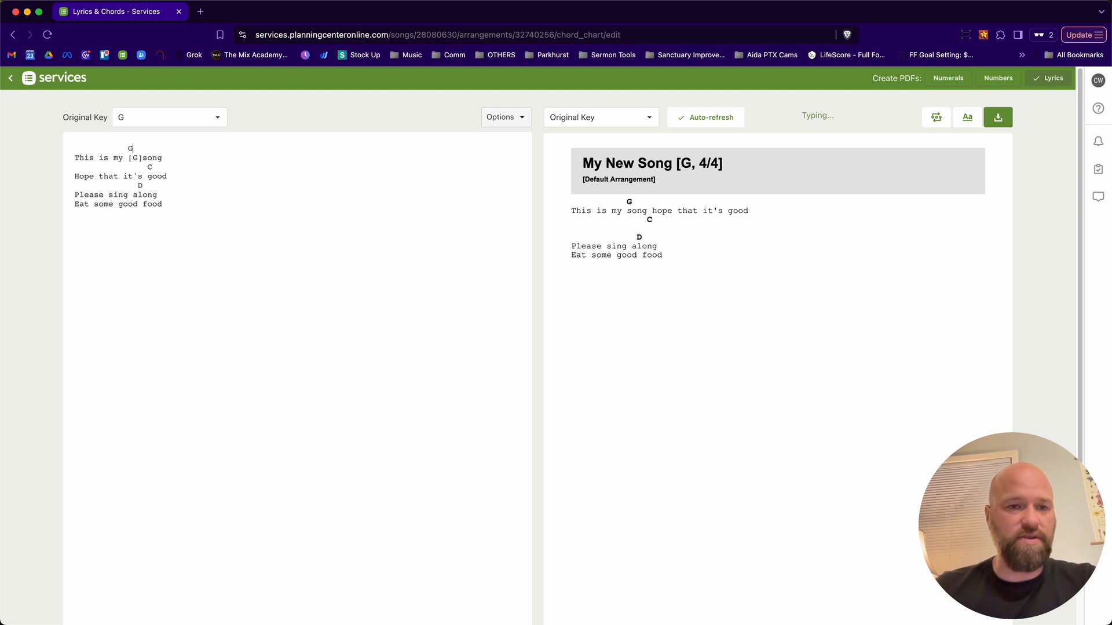
key("super+BackSpace")
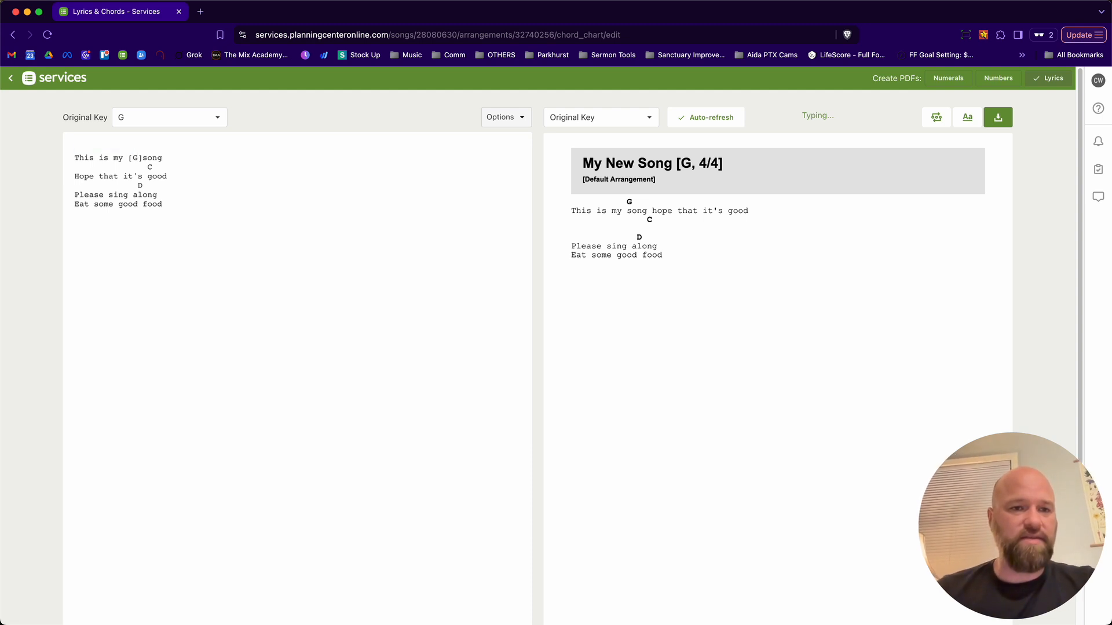
Remove the empty line above the first lyric and insert the chord [C] inline directly before "good"
key("Delete")
left_click(147, 168)
type("[C]")
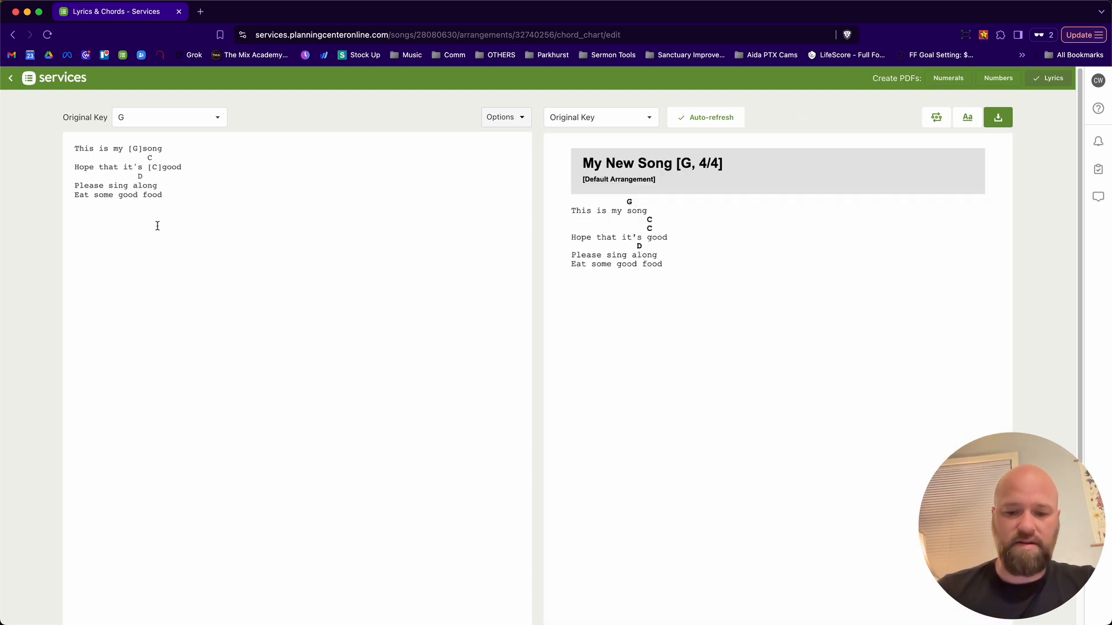
Insert the chord [D] inside "along" after the "a" and delete the separate D chord line above it
left_click(138, 186)
type("[")
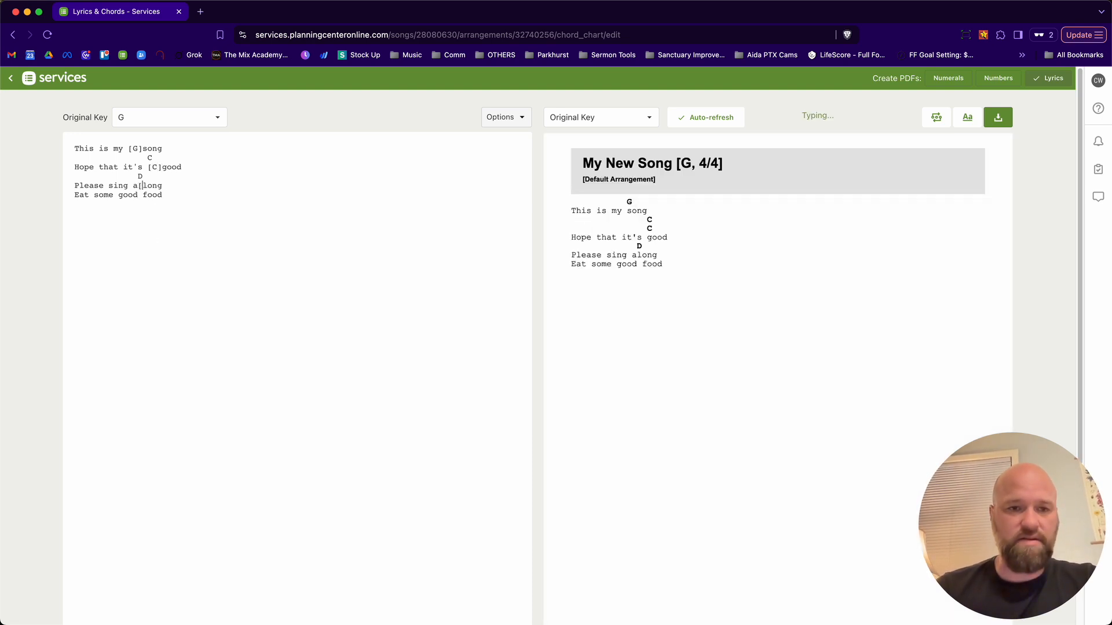
type("D]")
key("Up")
key("shift+Home")
key("BackSpace")
key("BackSpace")
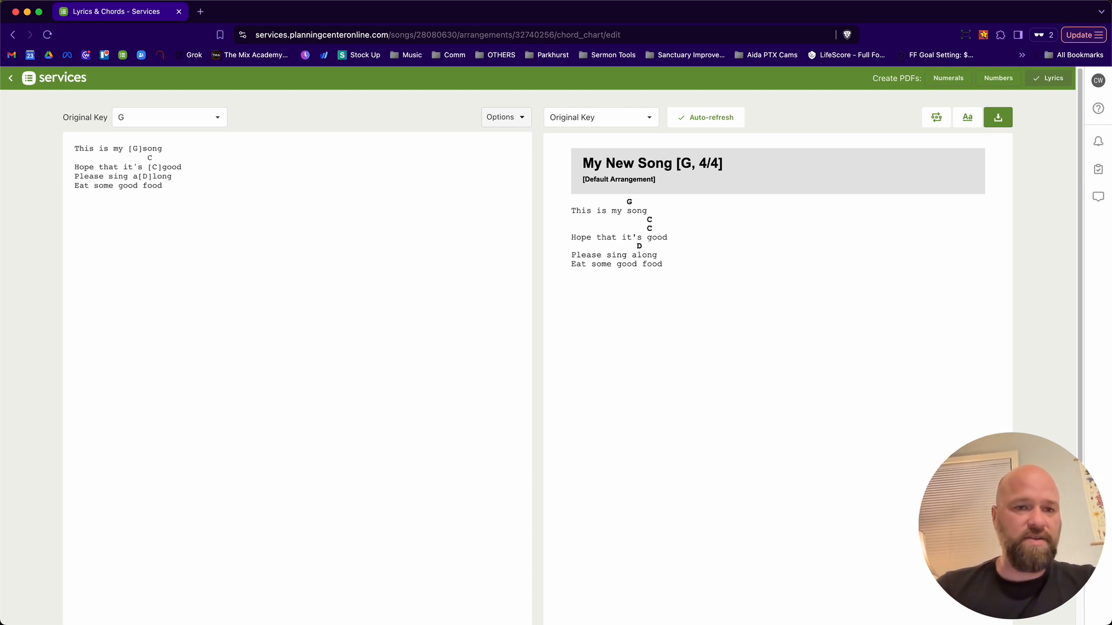
Add a hyphen before [D] so the word reads "a-[D]long", and delete the separate C chord line
type("-")
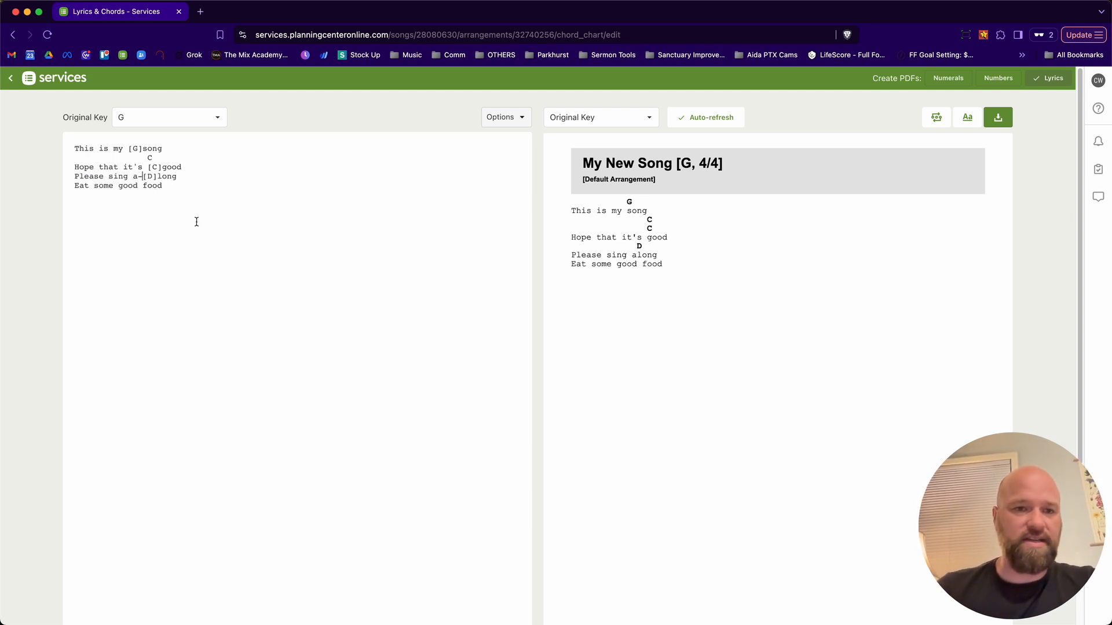
left_click(189, 173)
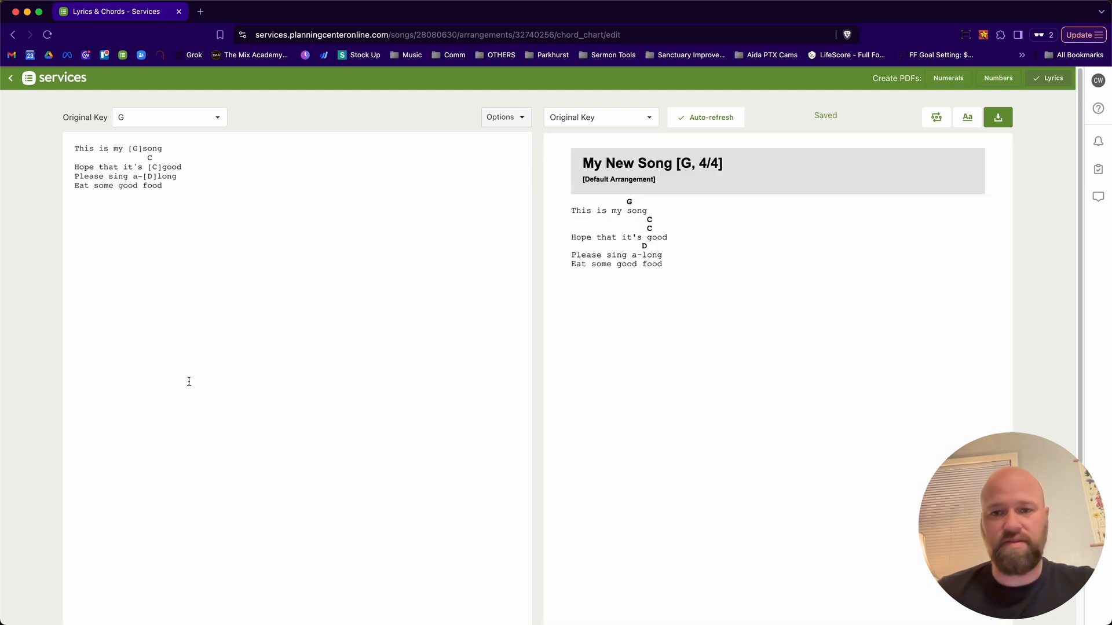
left_click_drag(154, 158, 30, 166)
key("BackSpace")
key("BackSpace")
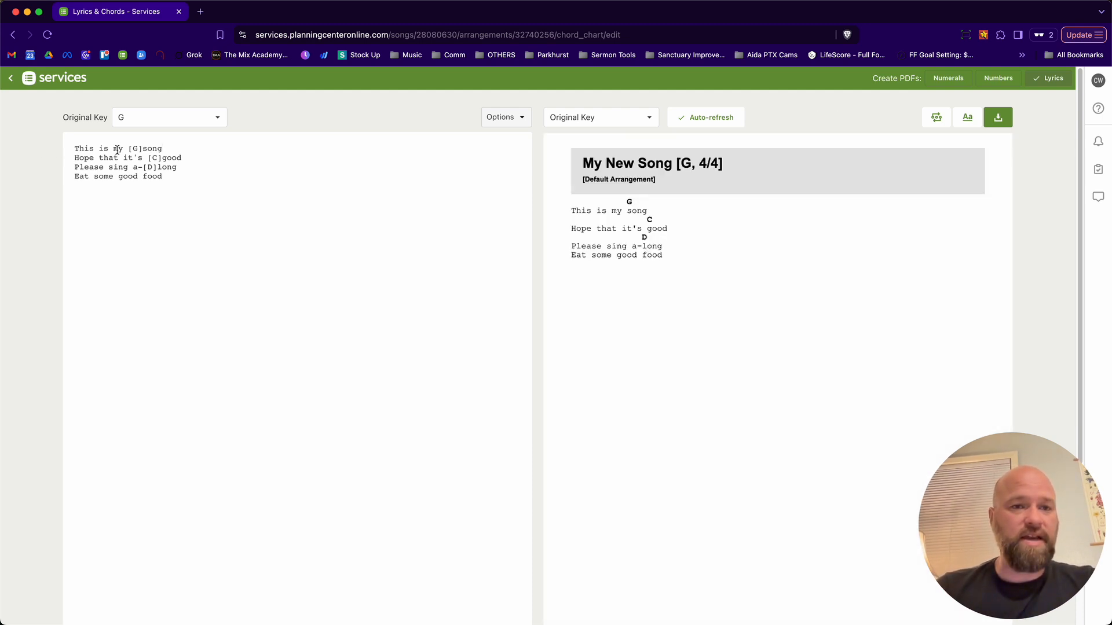
Join "Hope that it's [C]good" to the end of the first lyric line and change its first letter to lowercase
key("Return")
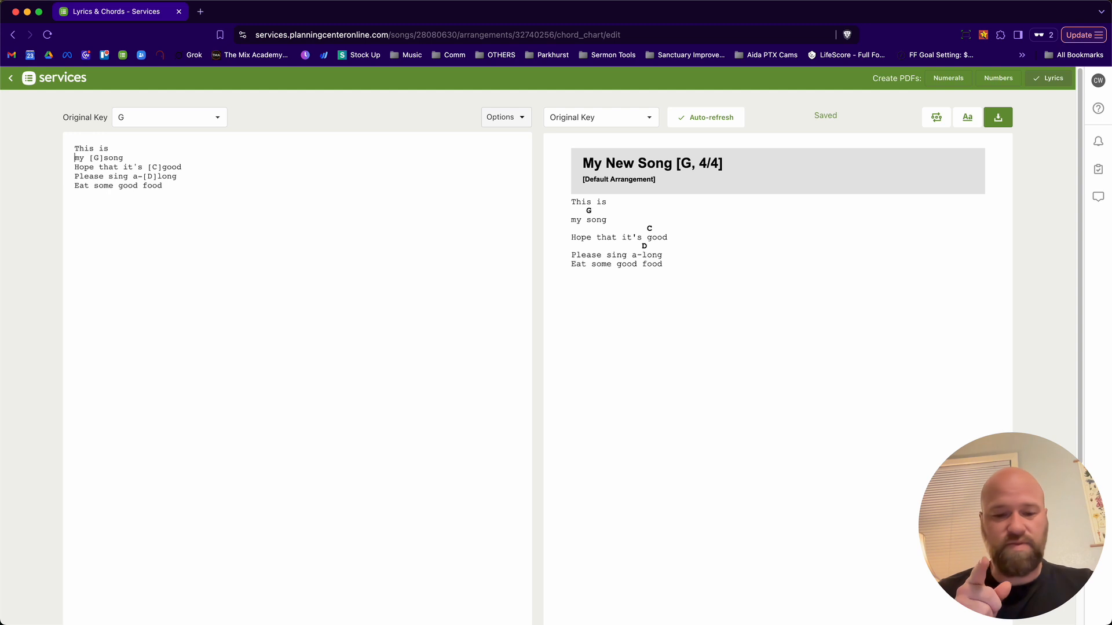
key("BackSpace")
left_click(74, 157)
key("BackSpace")
key("Right")
key("BackSpace")
type("h")
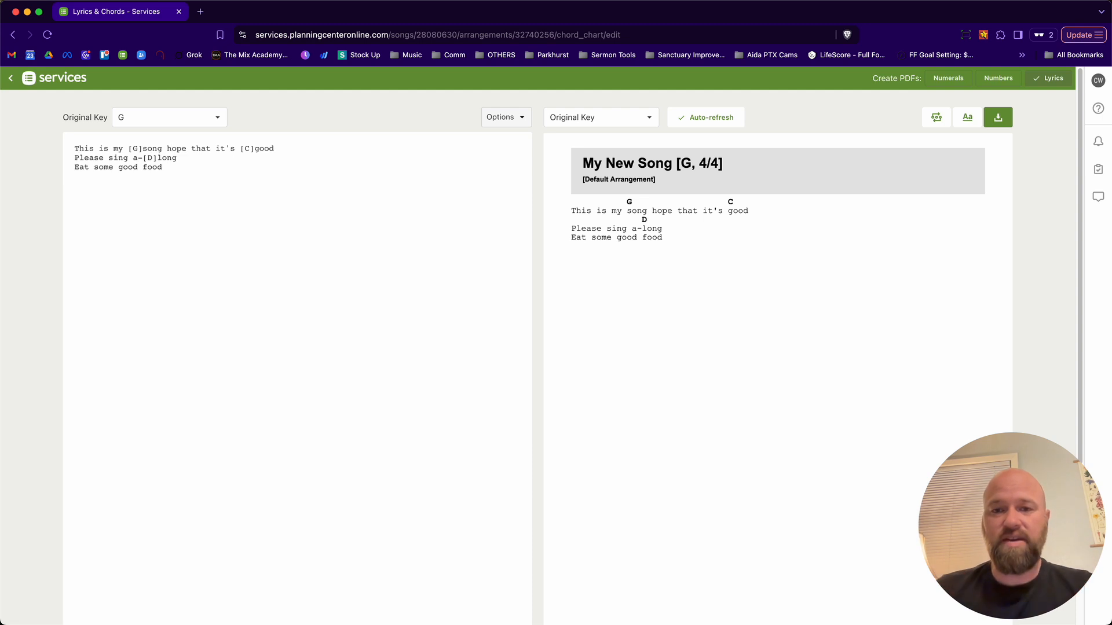
left_click_drag(752, 213, 572, 213)
left_click(728, 211)
left_click(582, 211)
left_click(749, 213)
left_click(572, 212)
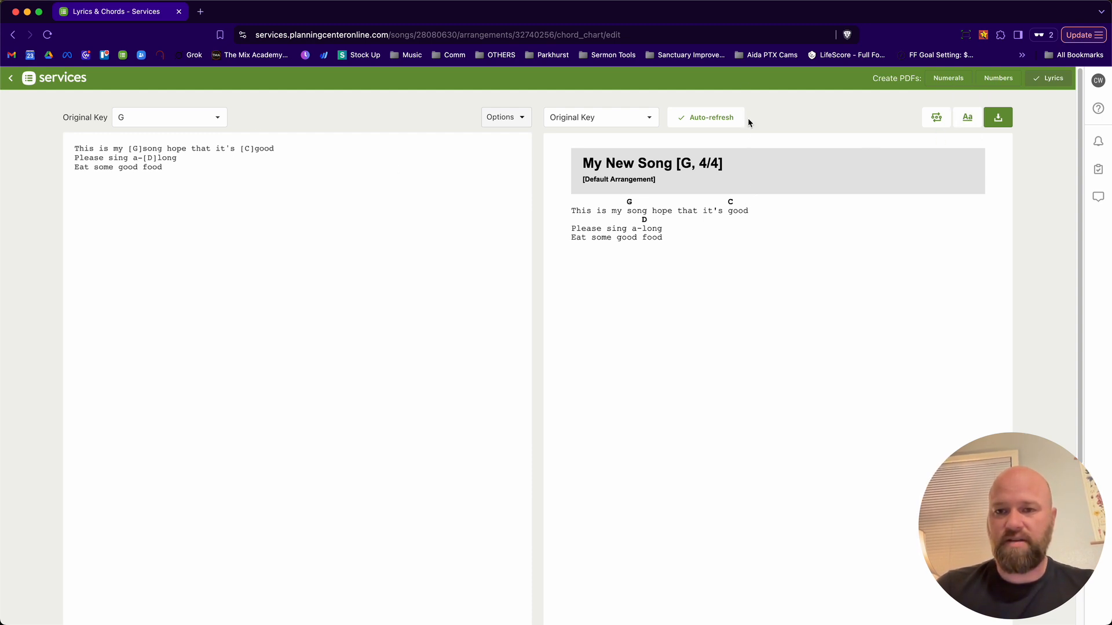
Change the chart's font to Default: Arial, Helvetica and save the formatting
left_click(966, 119)
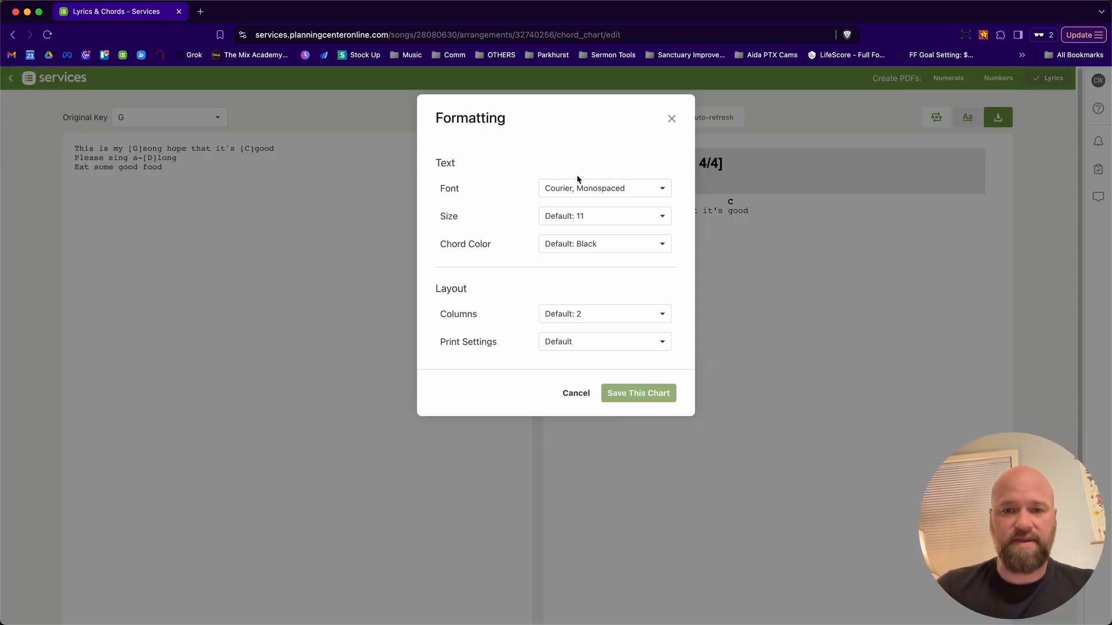
left_click(582, 190)
left_click(551, 216)
left_click(623, 393)
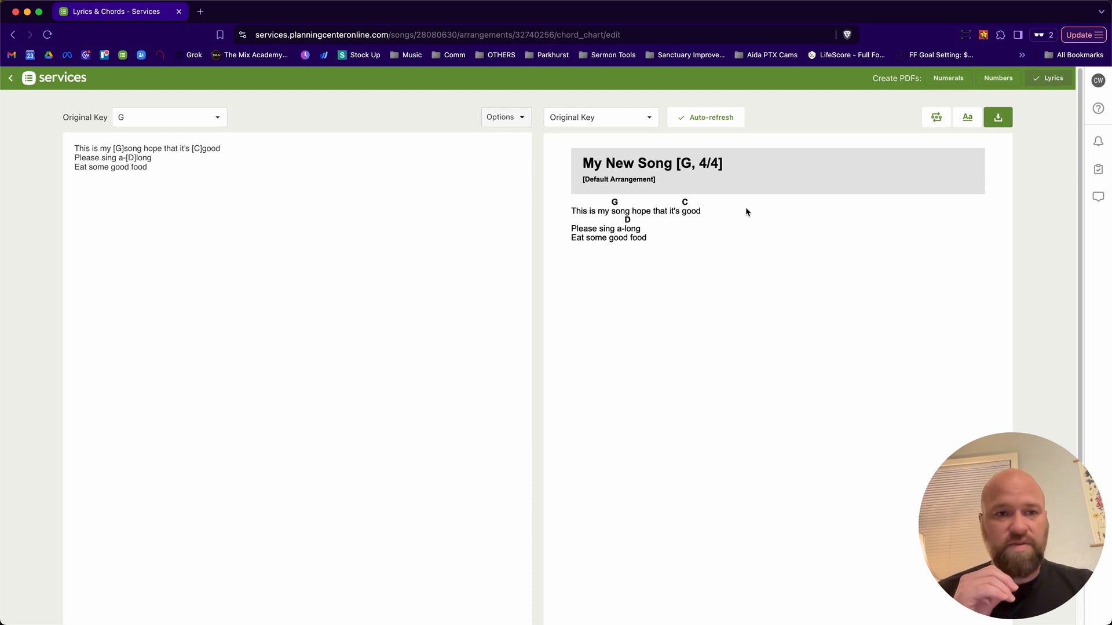
Insert the chord [Em] inline directly before "food" in the last lyric line
left_click(164, 162)
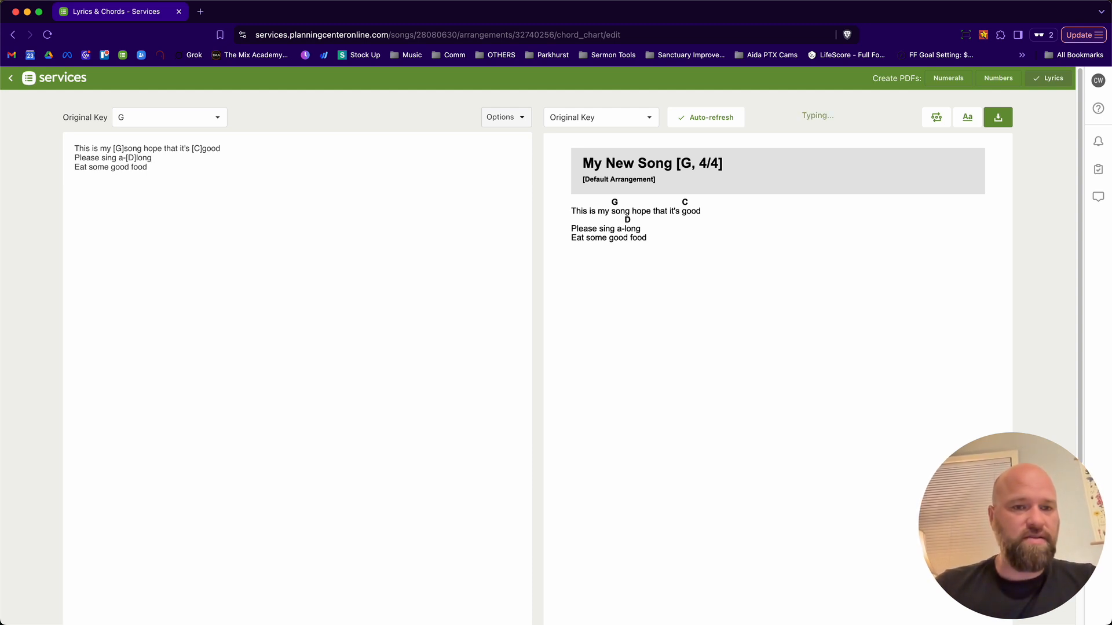
type("[Em")
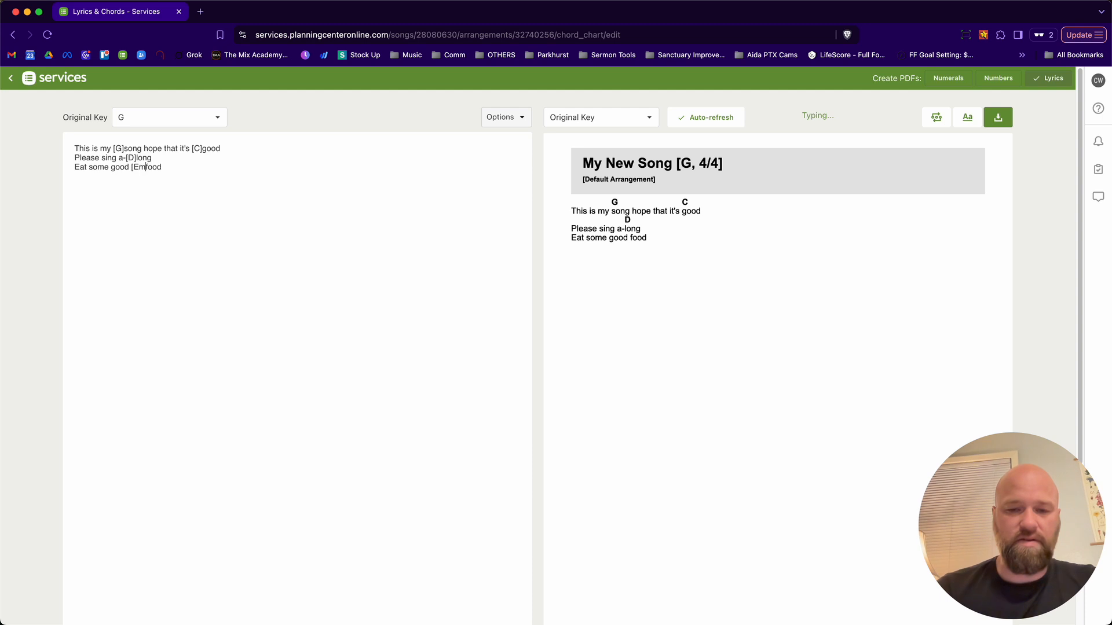
type("]")
left_click(75, 145)
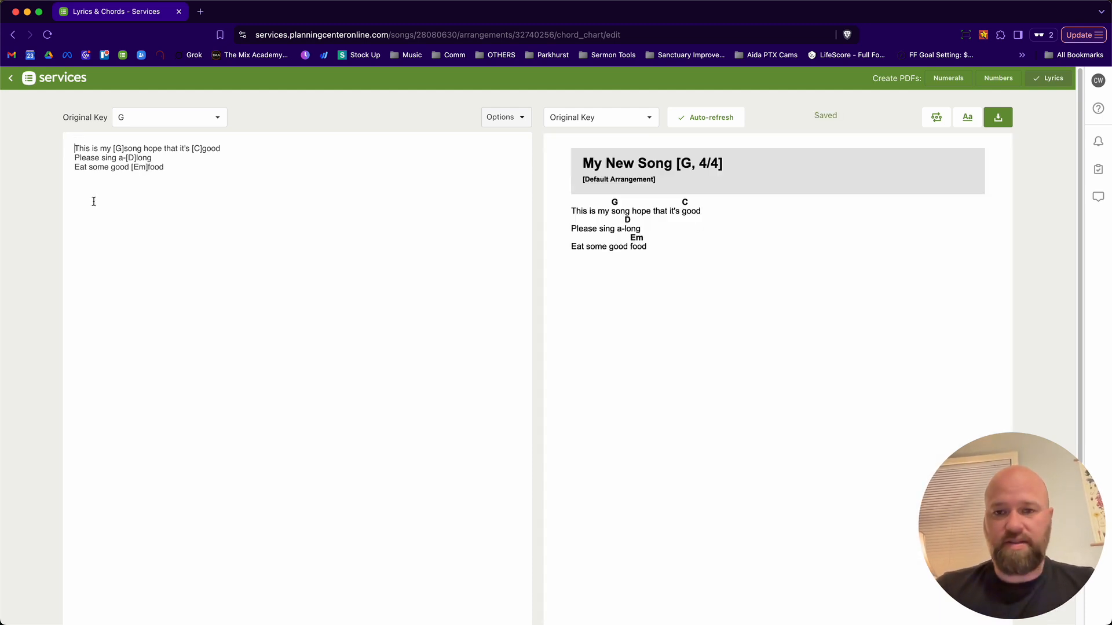
key("Return")
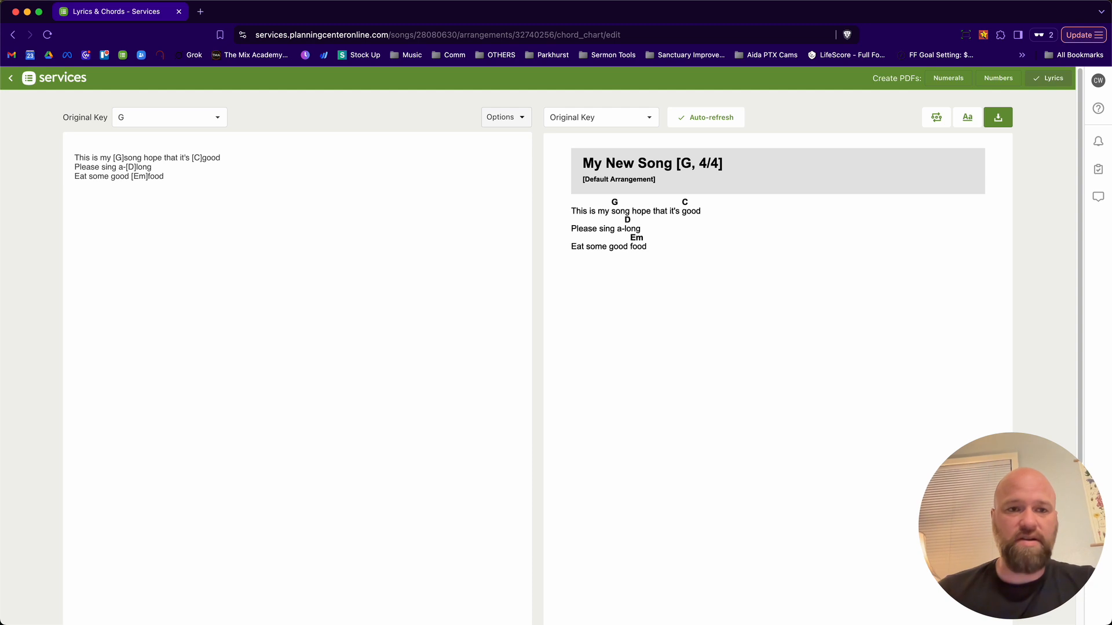
key("BackSpace")
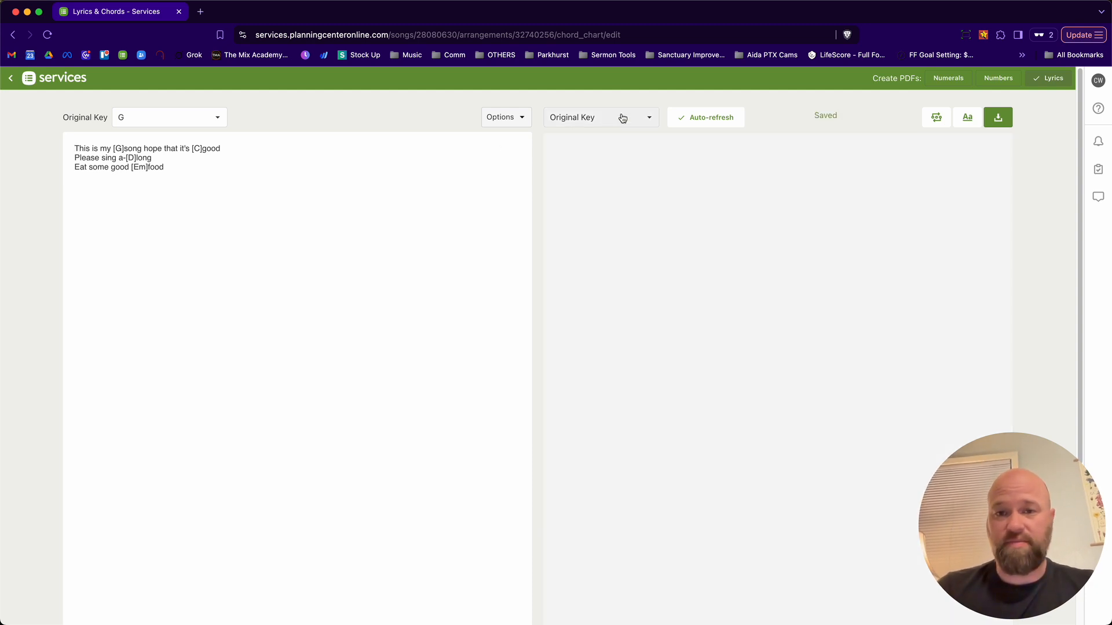
Preview the chart transposed to the key of A and switch the preview back to Original Key
left_click(622, 118)
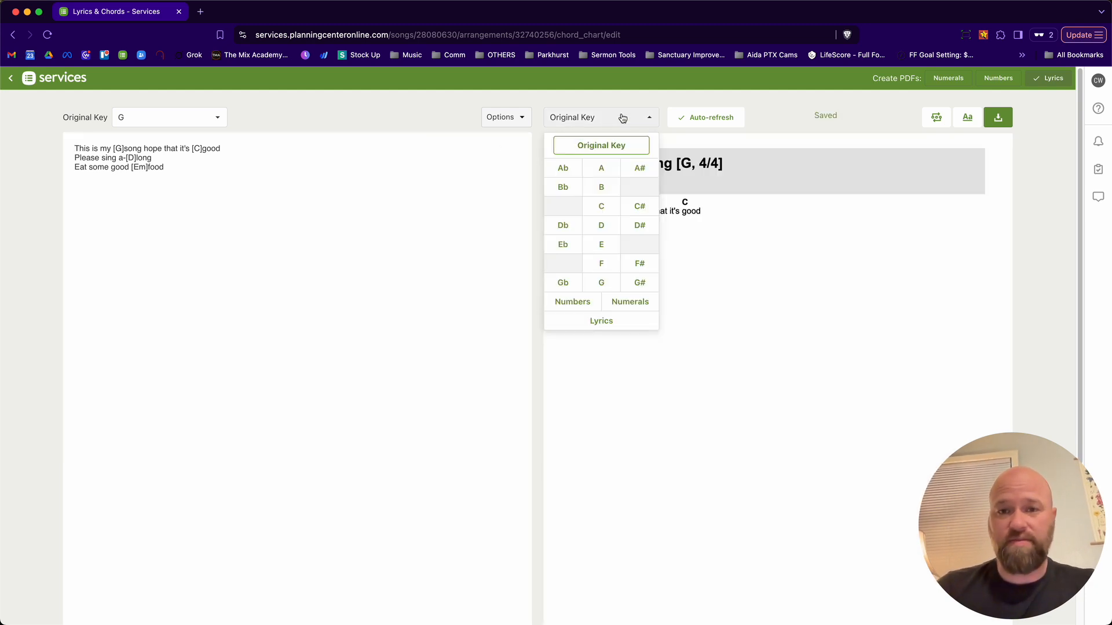
left_click(603, 168)
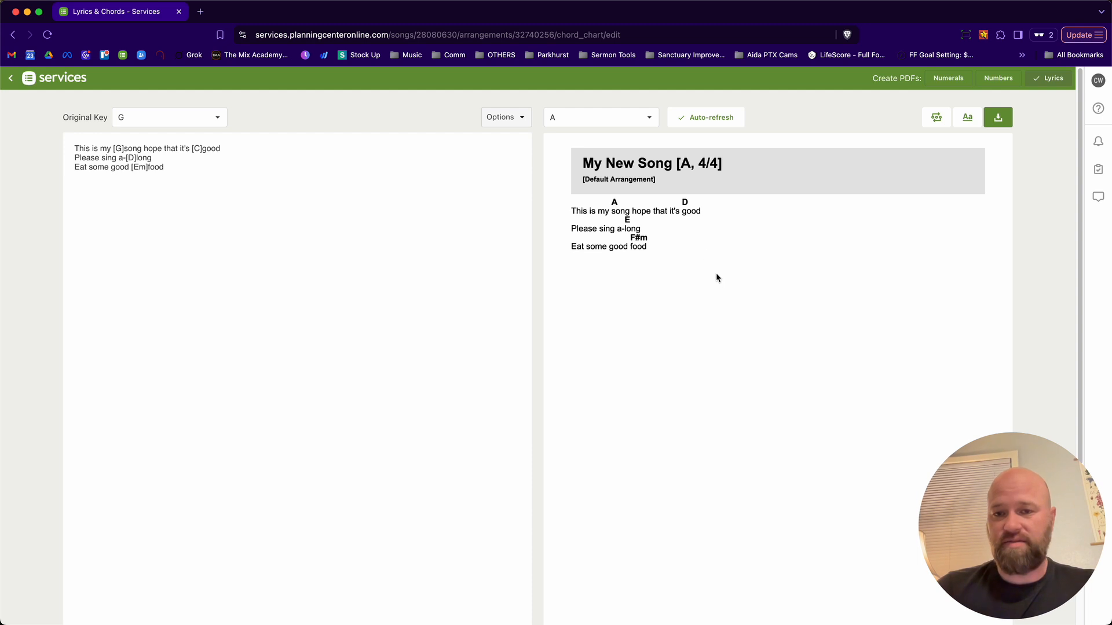
left_click(637, 119)
left_click(598, 144)
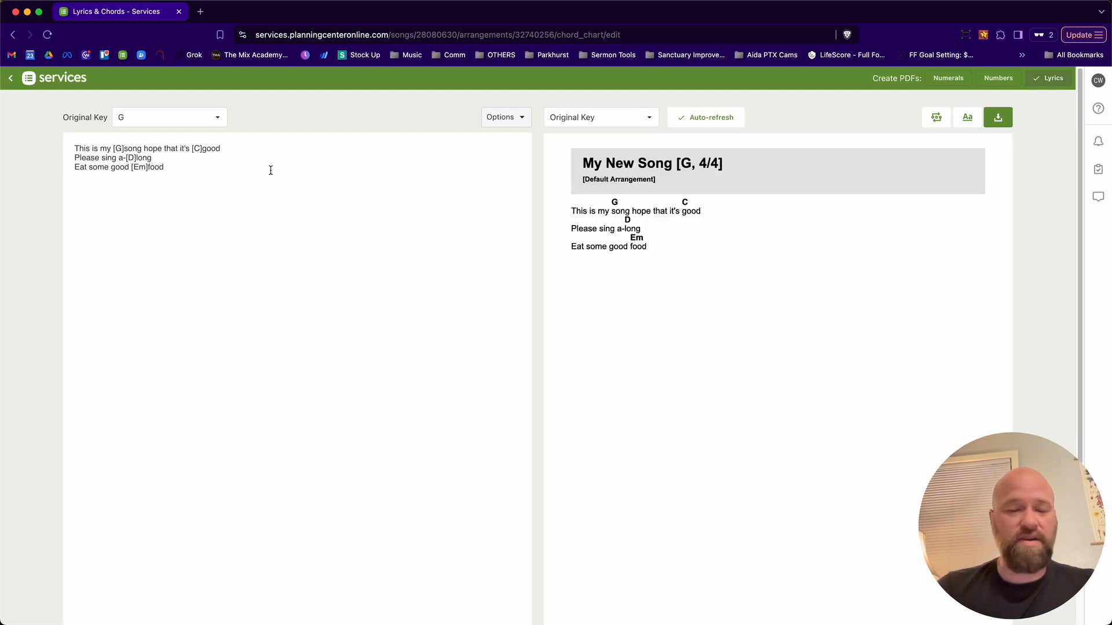
Add the section heading "VERSE 1:" on its own line above the first lyric line
left_click(75, 148)
key("Return")
key("Up")
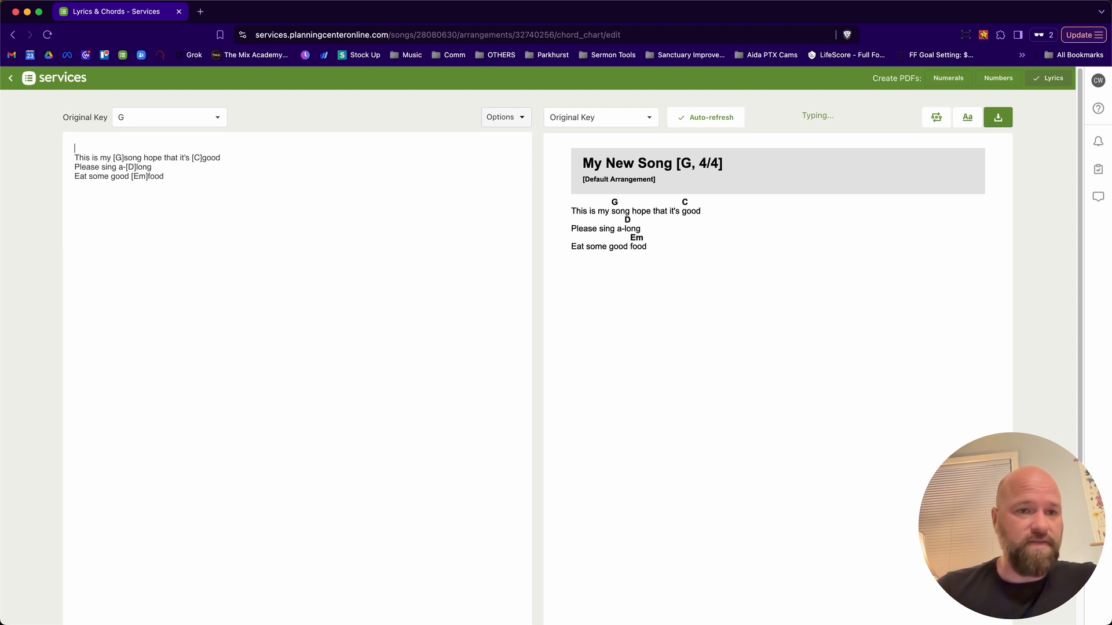
type("VERSE 1:")
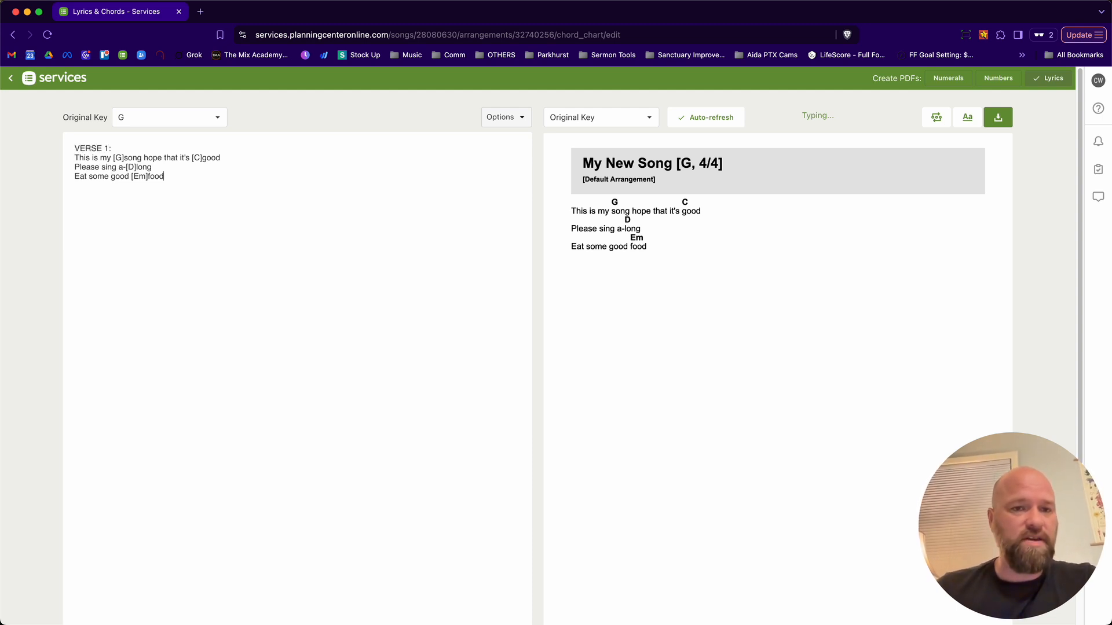
Add the section headings "VERSE 2:" and "CHORUS:" below the lyrics, separated by empty lines
key("Return")
type("VERSE ")
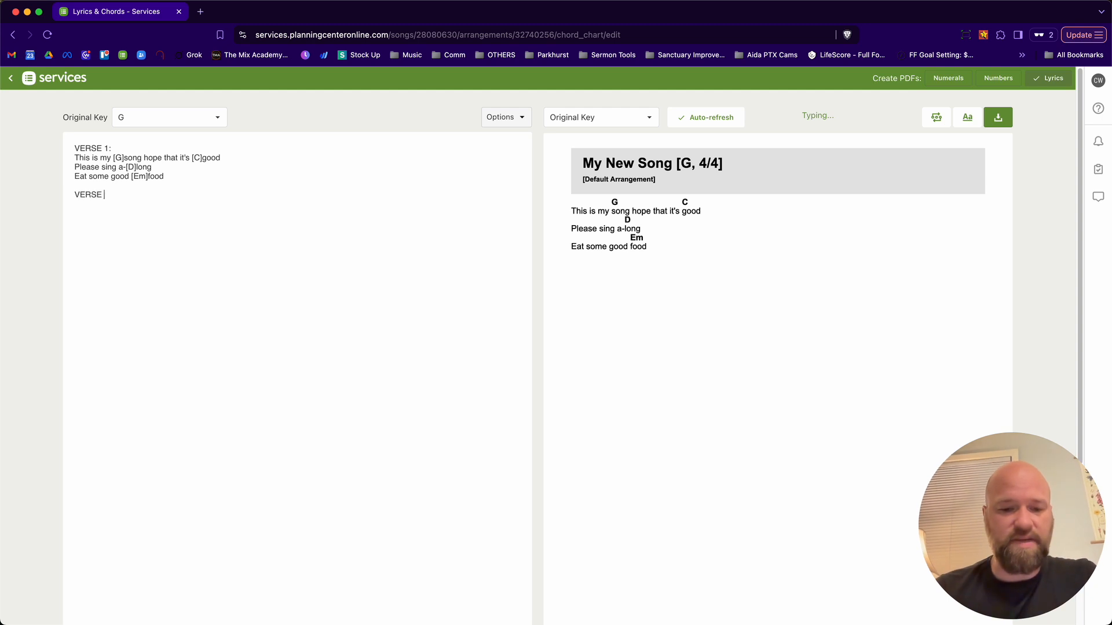
type("2:")
key("Return")
key("Return")
type("CHORS")
key("BackSpace")
type("US:  ")
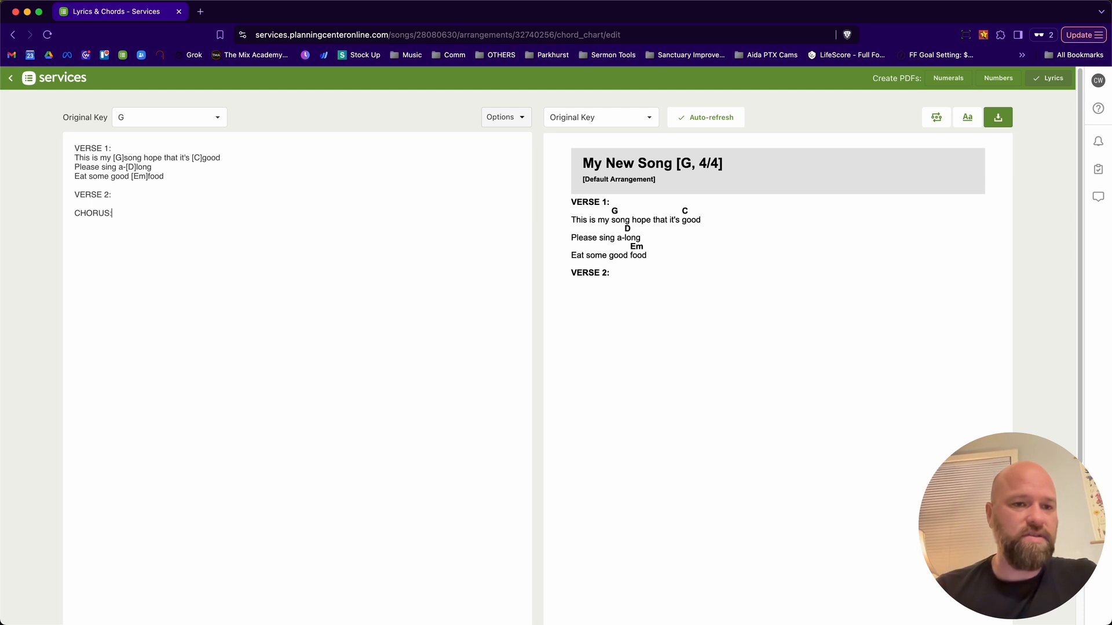
Add the headings "BRIDGE:", "VERSE 3:" and "(CHORUS)" below the "CHORUS:" heading, separated by empty lines
type("BRIDGE:")
key("Return")
key("Return")
type("VERSE 3:")
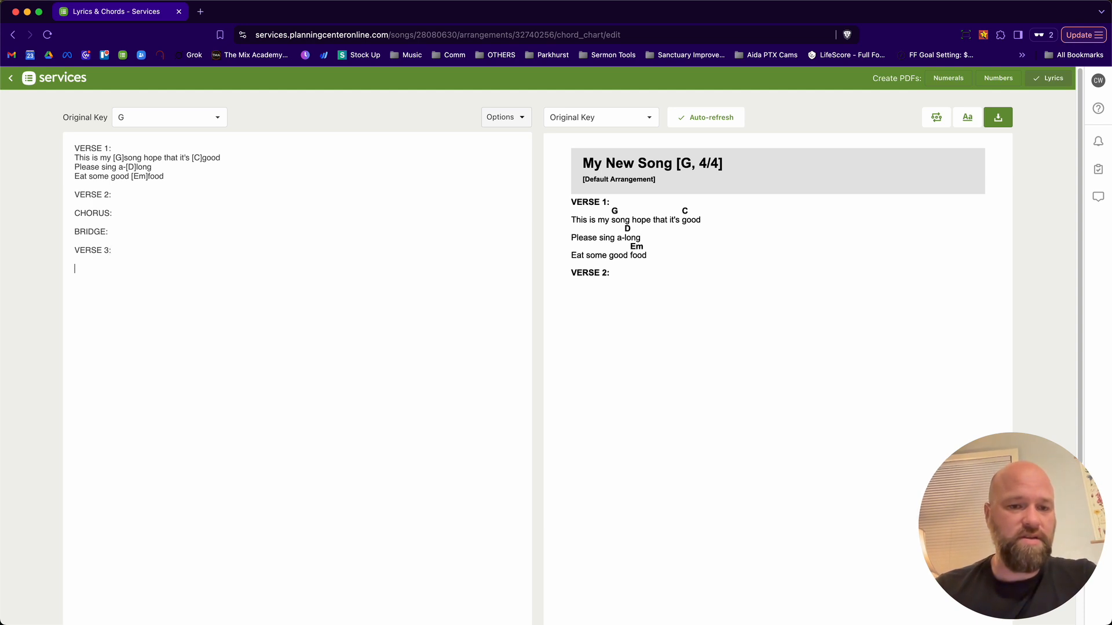
key("Return")
type("(CHORUS)")
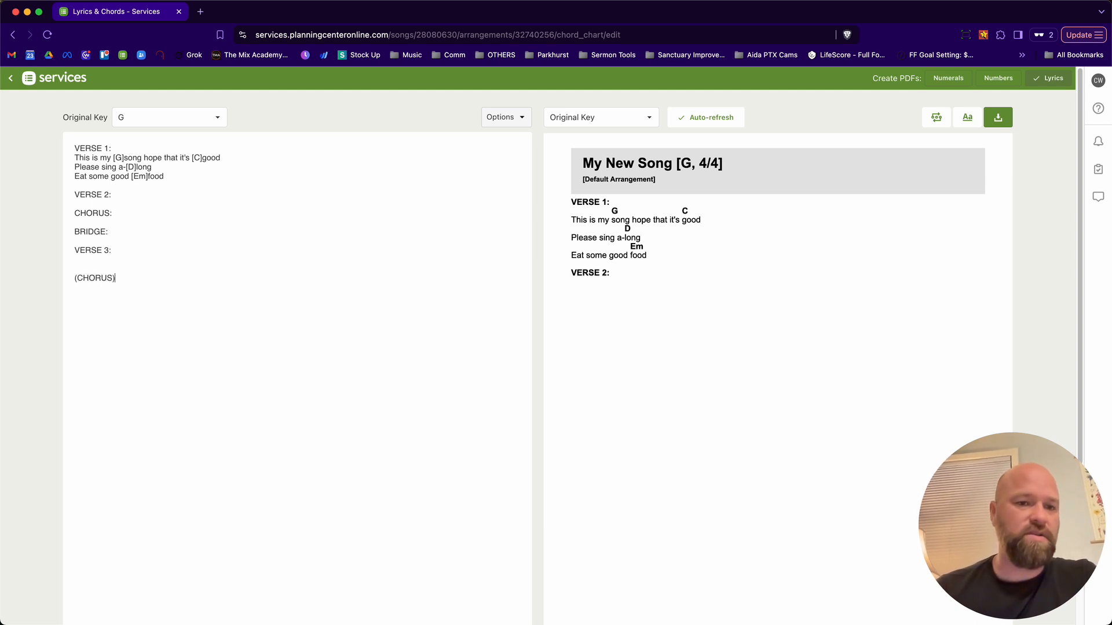
Copy the three lyric lines of VERSE 1 and paste them under VERSE 2, CHORUS, BRIDGE and VERSE 3
left_click_drag(164, 177, 64, 157)
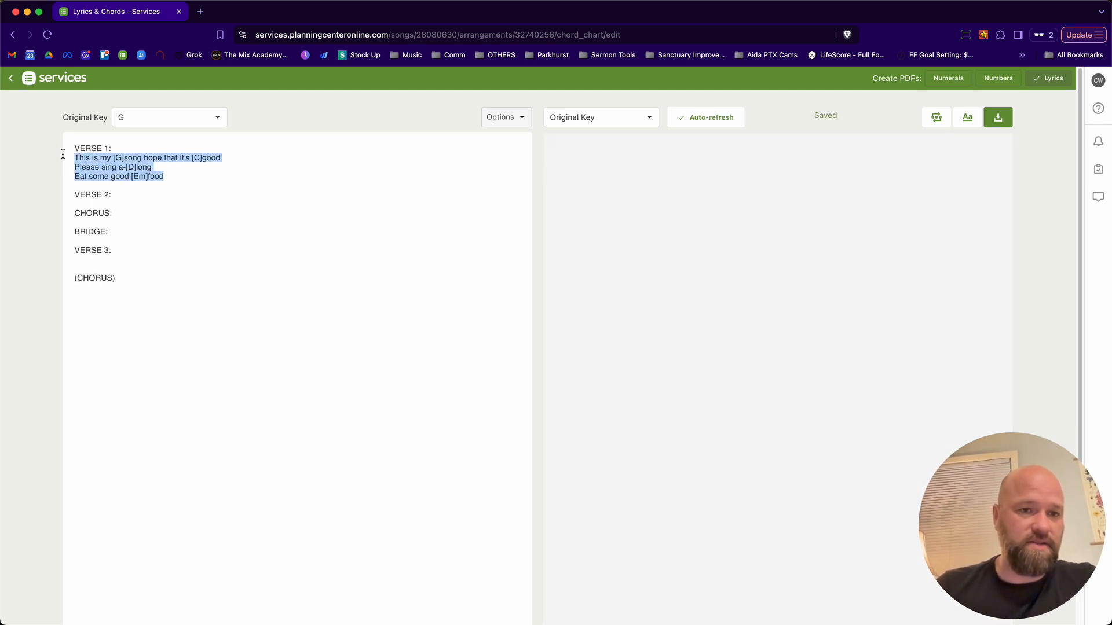
key("super+c")
left_click(111, 201)
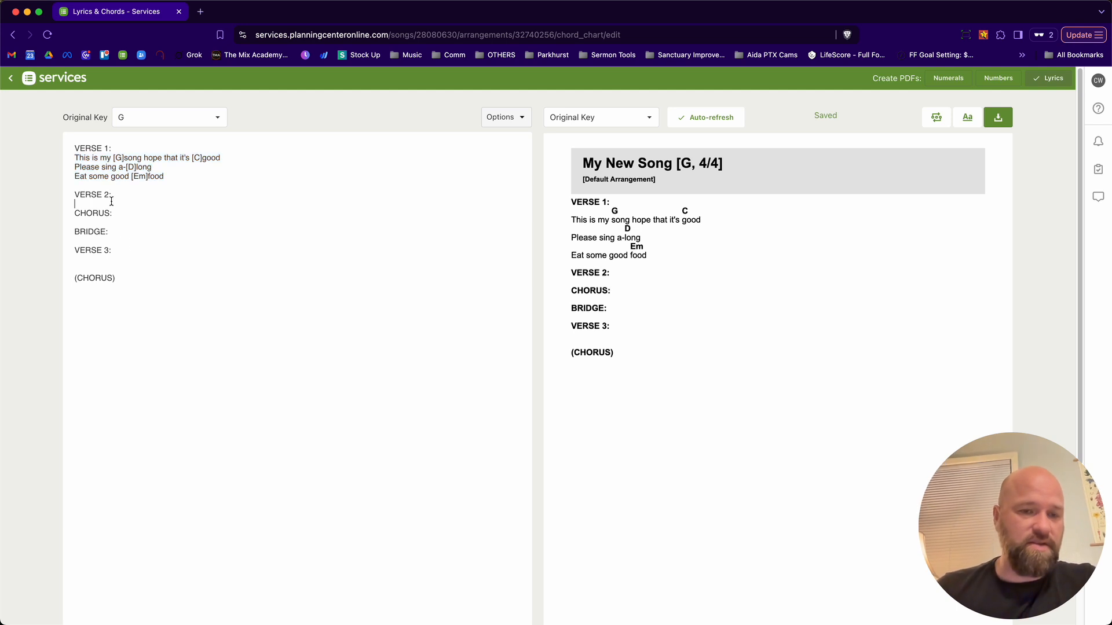
key("super+v")
key("Return")
key("super+v")
key("Return")
key("Down")
key("Down")
key("super+v")
key("Return")
key("Down")
key("Down")
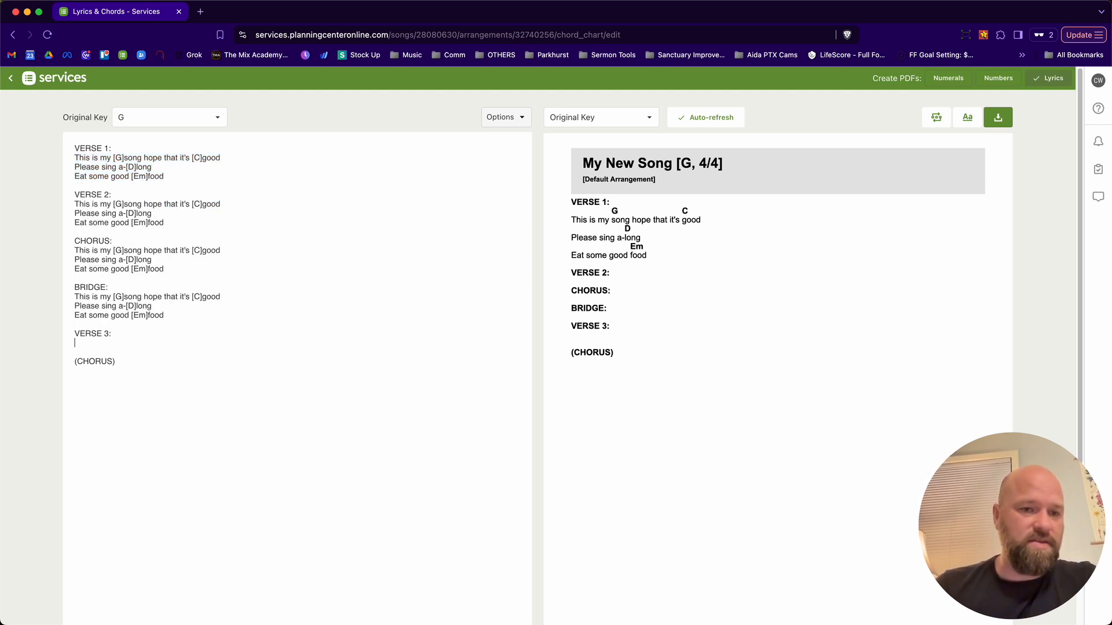
key("super+v")
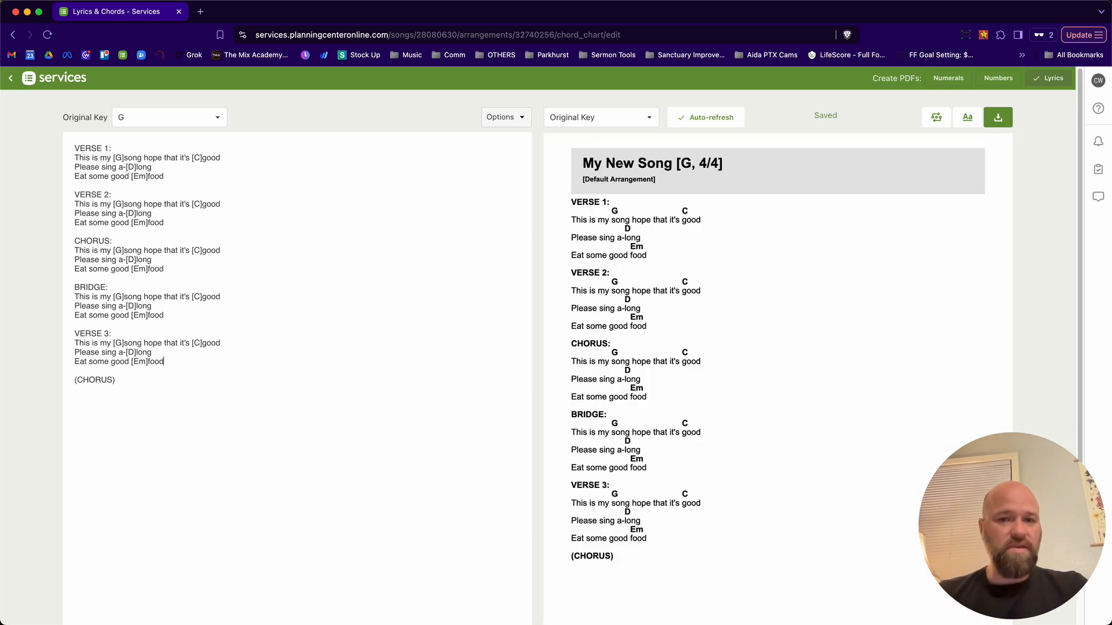
Set the chart's text size to 14, save the formatting and check the preview
left_click(967, 117)
left_click(603, 218)
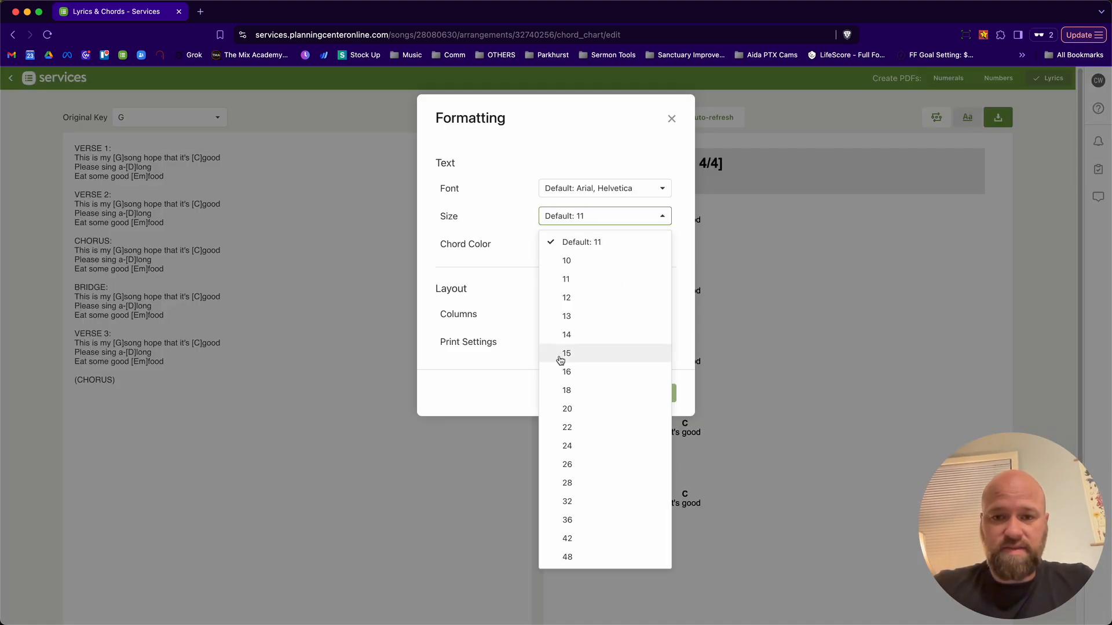
left_click(579, 333)
left_click(622, 394)
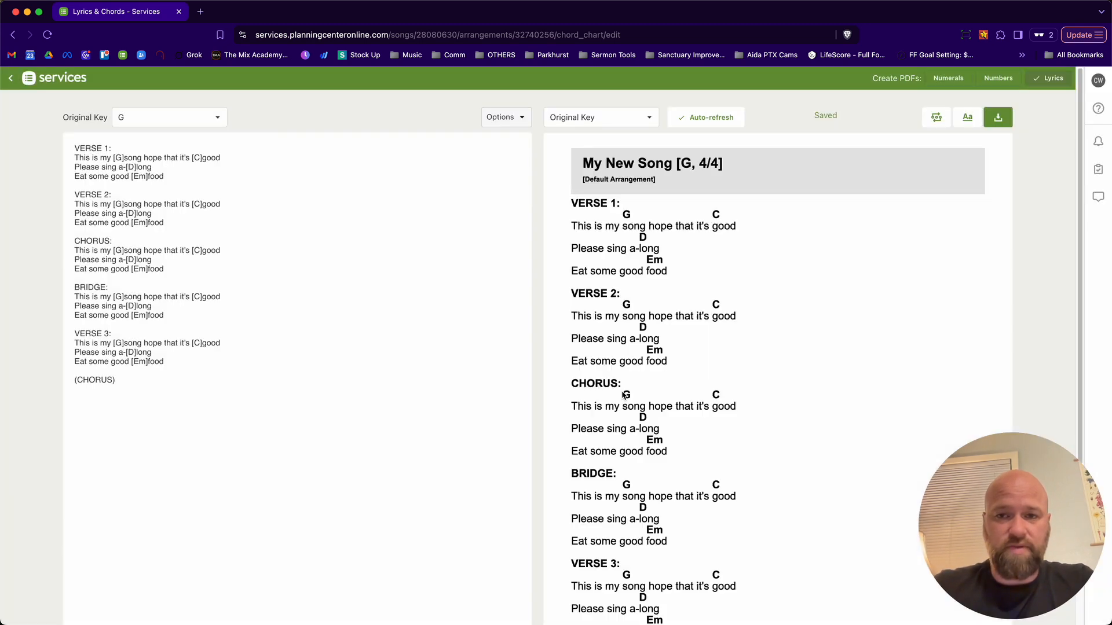
scroll(693, 390, "down", 4)
scroll(772, 353, "up", 5)
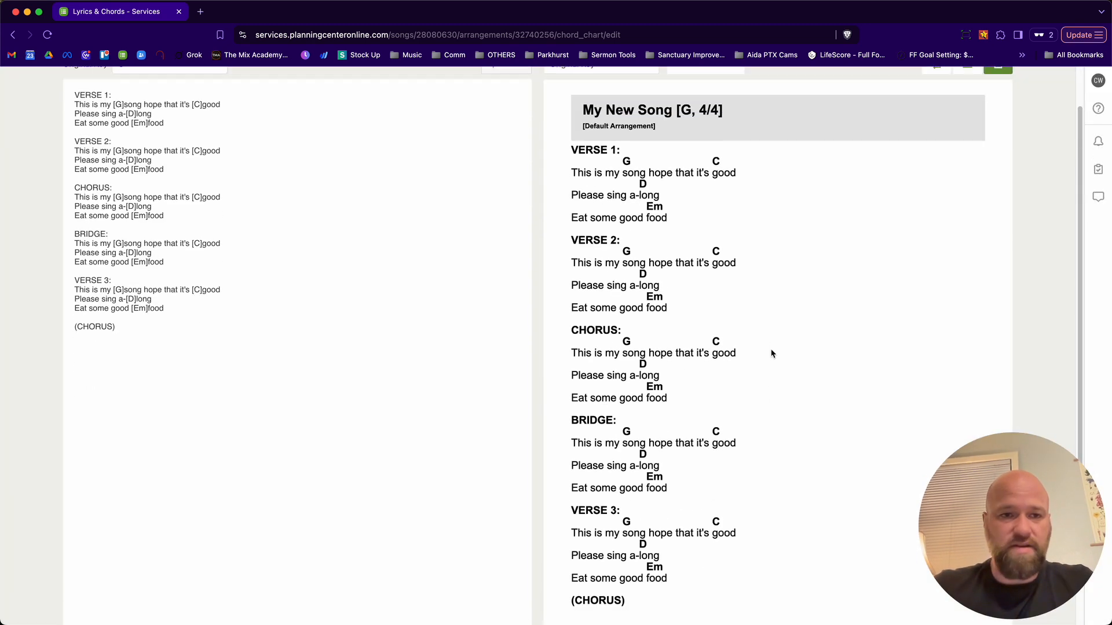
Duplicate the entire chart text below the final "(CHORUS)" line, leaving an empty line between
key("super+a")
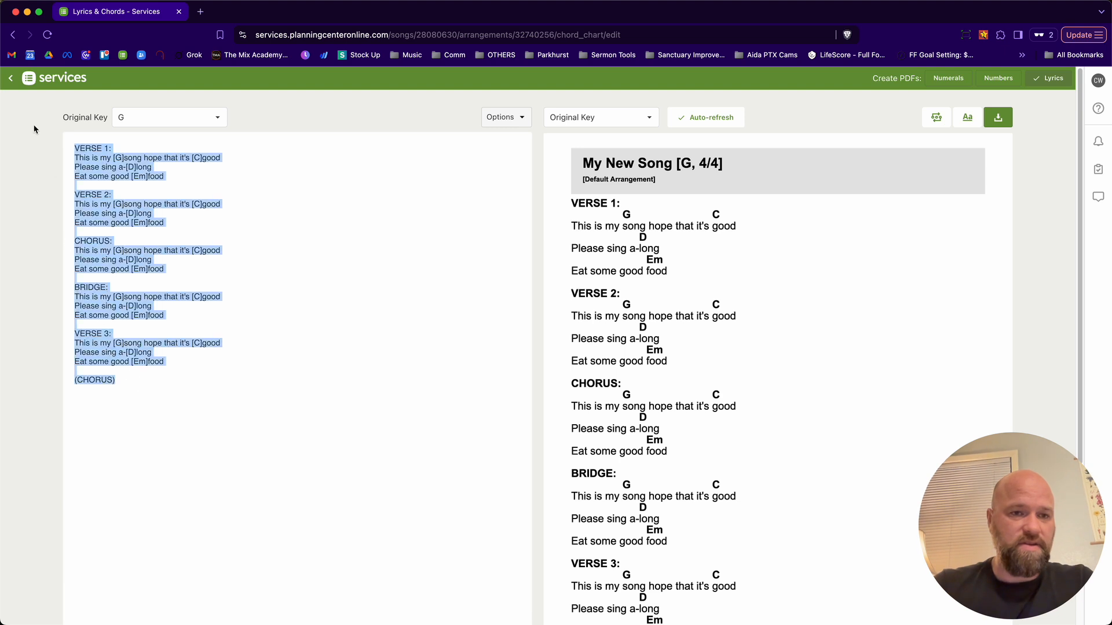
key("super+c")
left_click(156, 381)
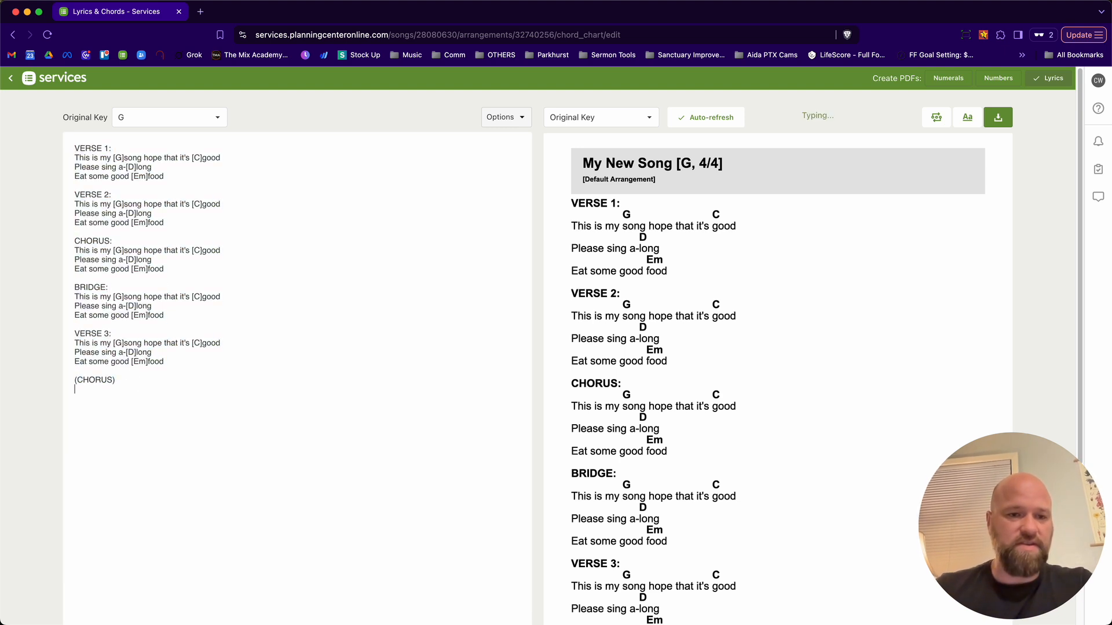
key("Return")
key("Return")
key("super+v")
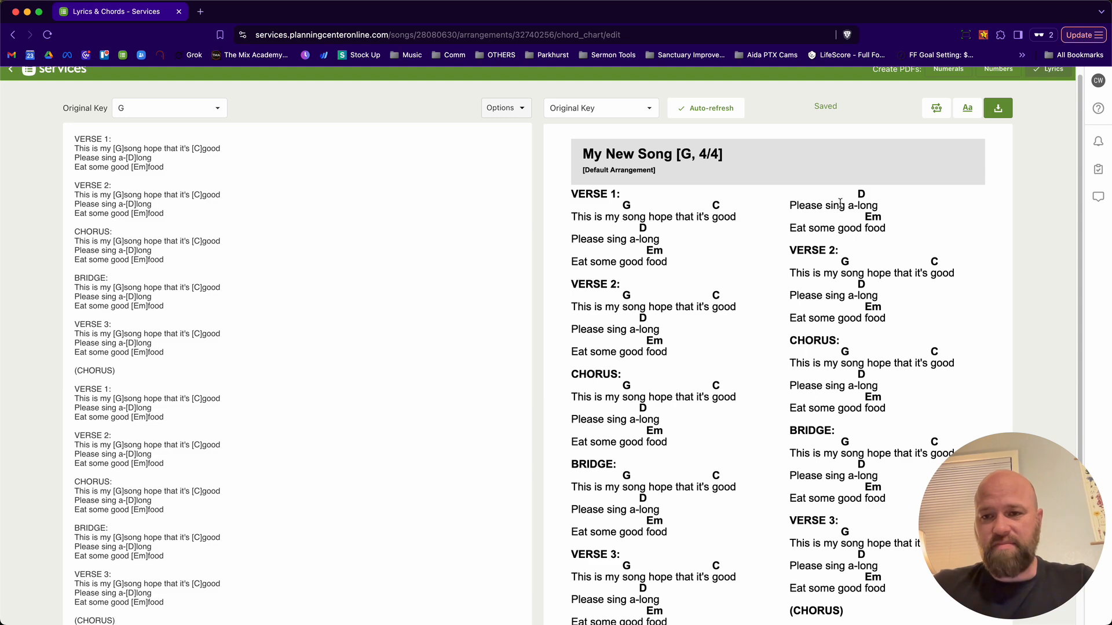
Insert a column break between the first "(CHORUS)" line and the repeated "VERSE 1:" heading, and check the preview
scroll(798, 228, "down", 4)
scroll(773, 291, "up", 4)
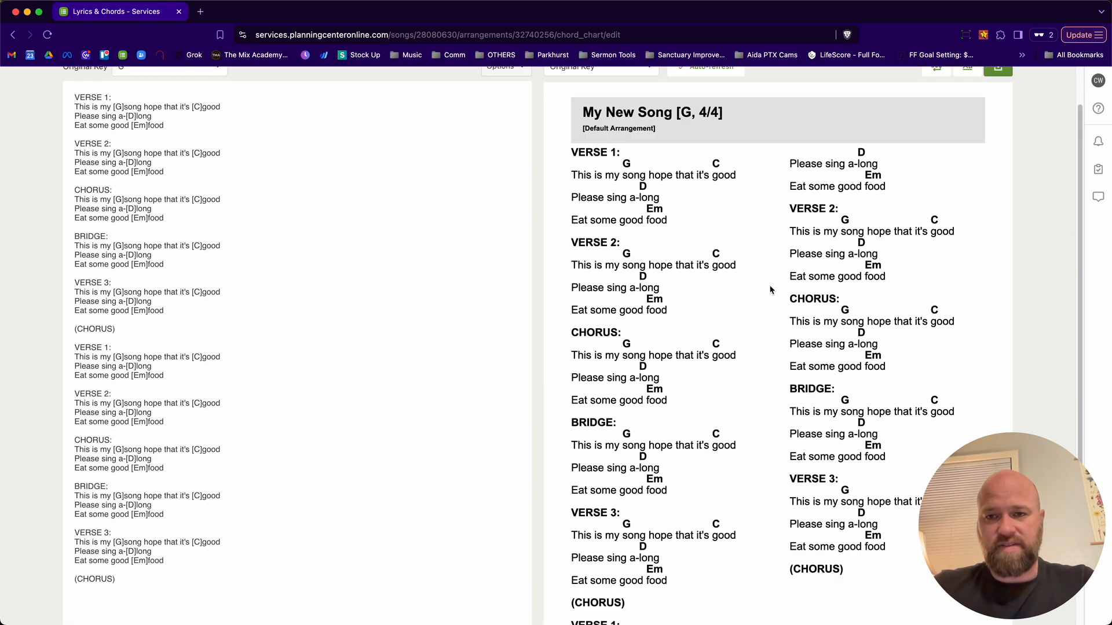
scroll(619, 267, "down", 2)
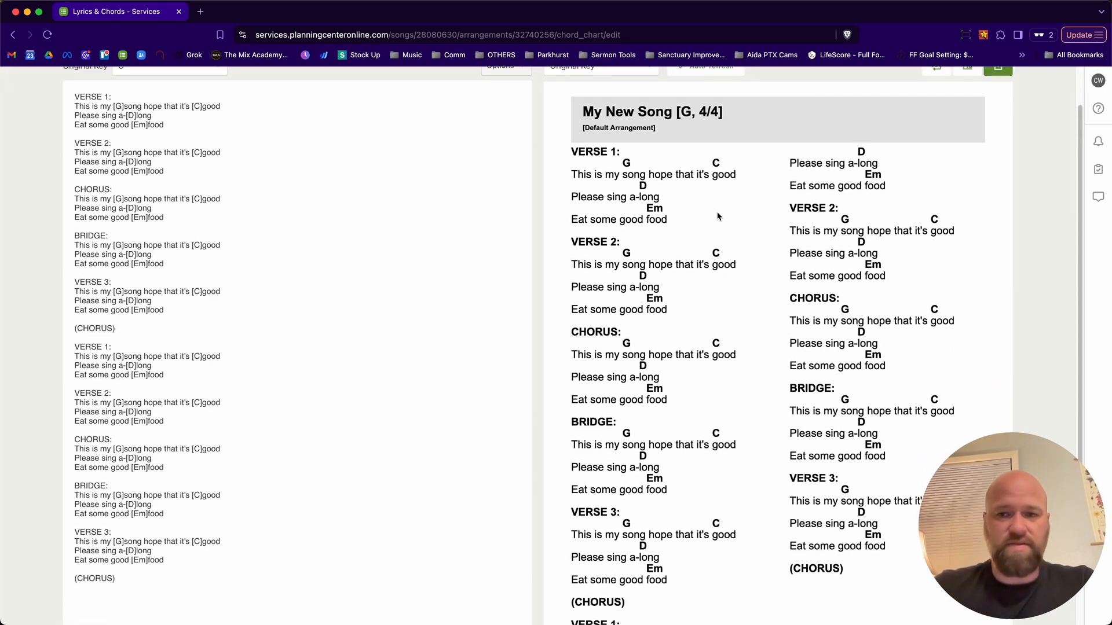
scroll(619, 393, "down", 3)
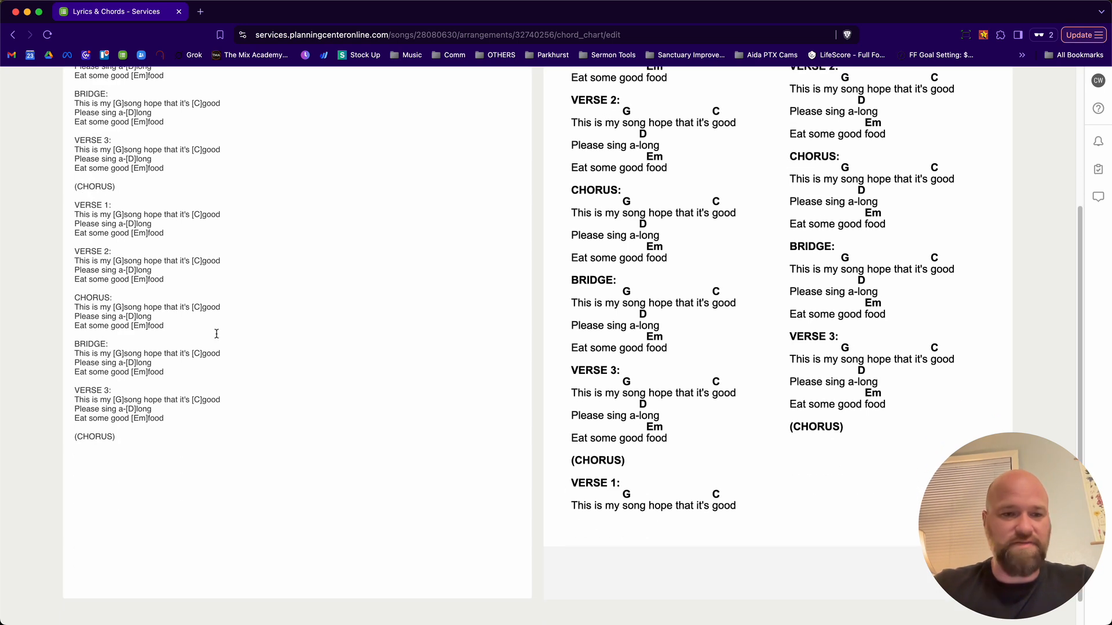
scroll(93, 197, "up", 3)
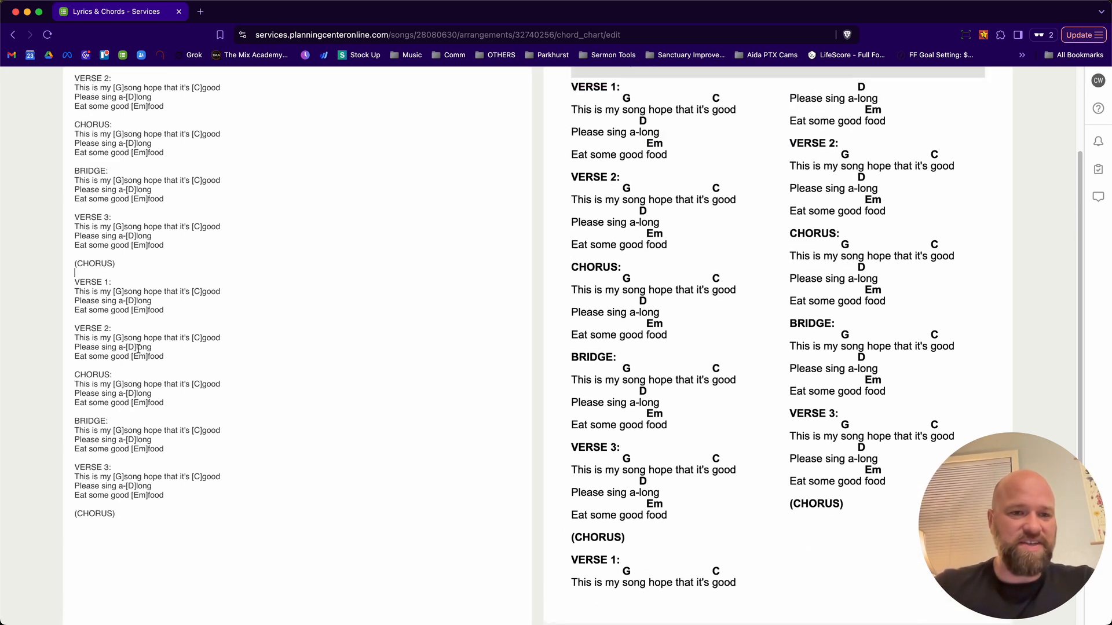
scroll(449, 206, "up", 2)
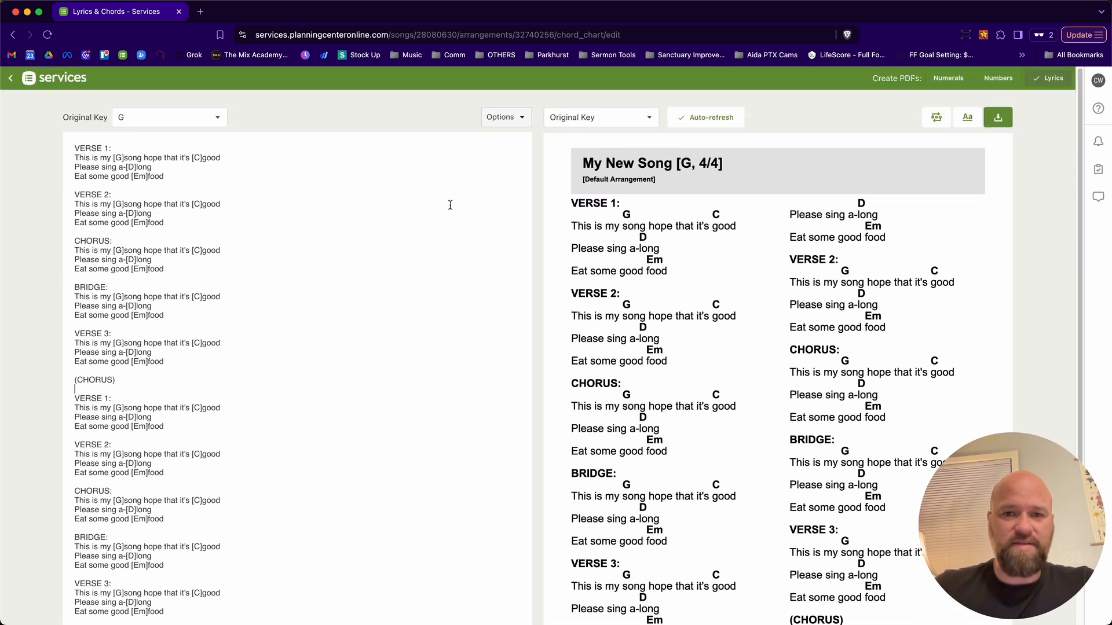
left_click(504, 118)
left_click(472, 201)
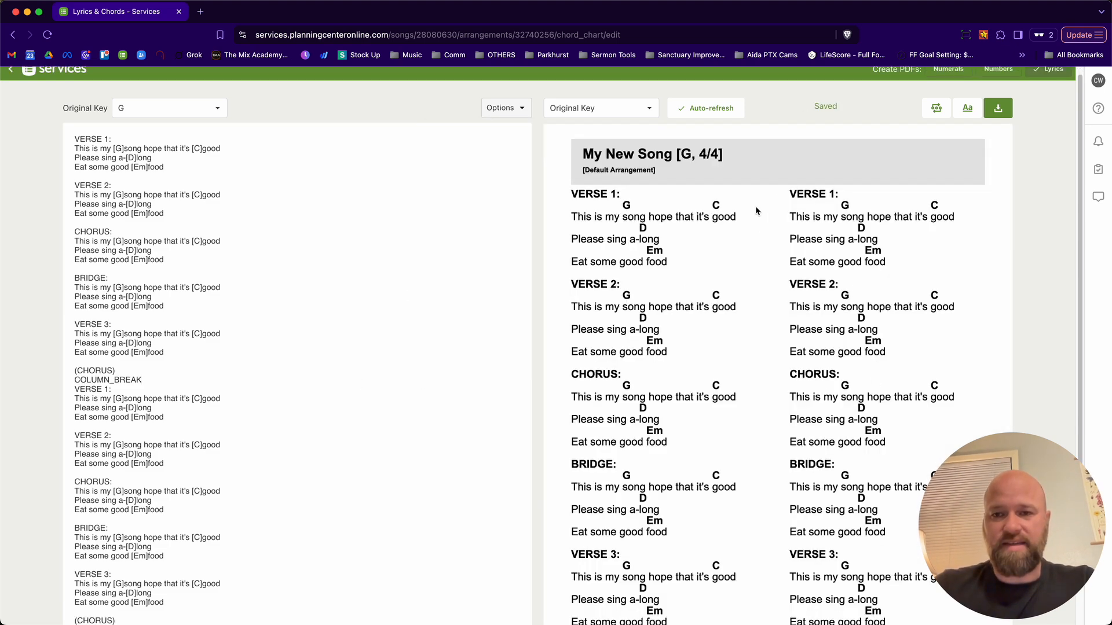
scroll(804, 353, "down", 3)
scroll(804, 352, "up", 4)
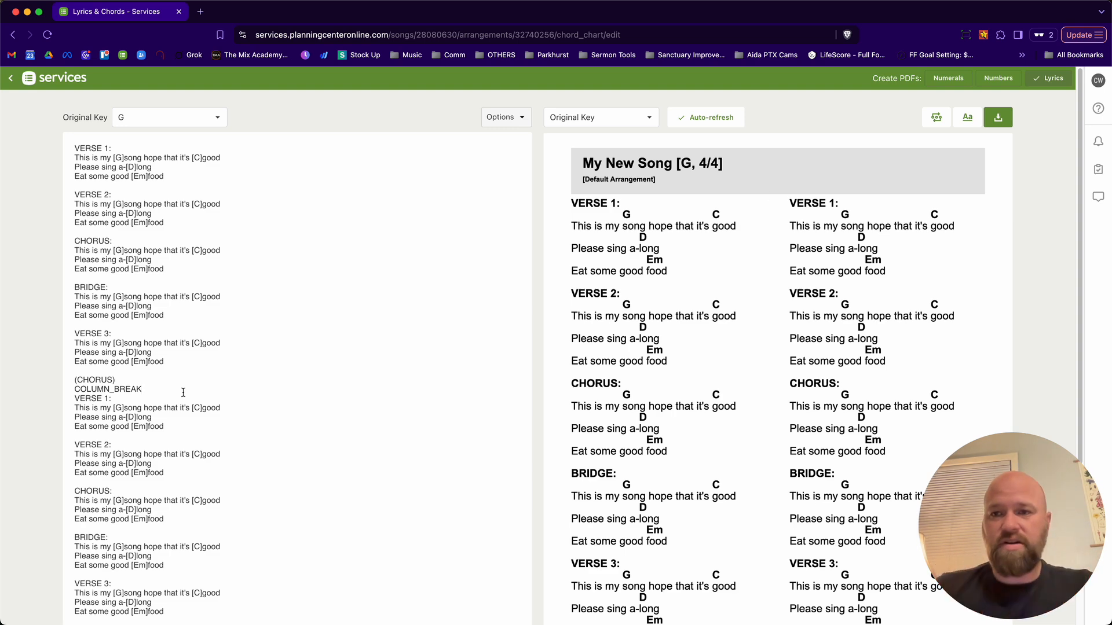
Reduce the chart's text size, save the formatting and check how both columns fit on the page
left_click(968, 119)
left_click(590, 216)
left_click(575, 219)
left_click(575, 219)
left_click(566, 279)
left_click(633, 403)
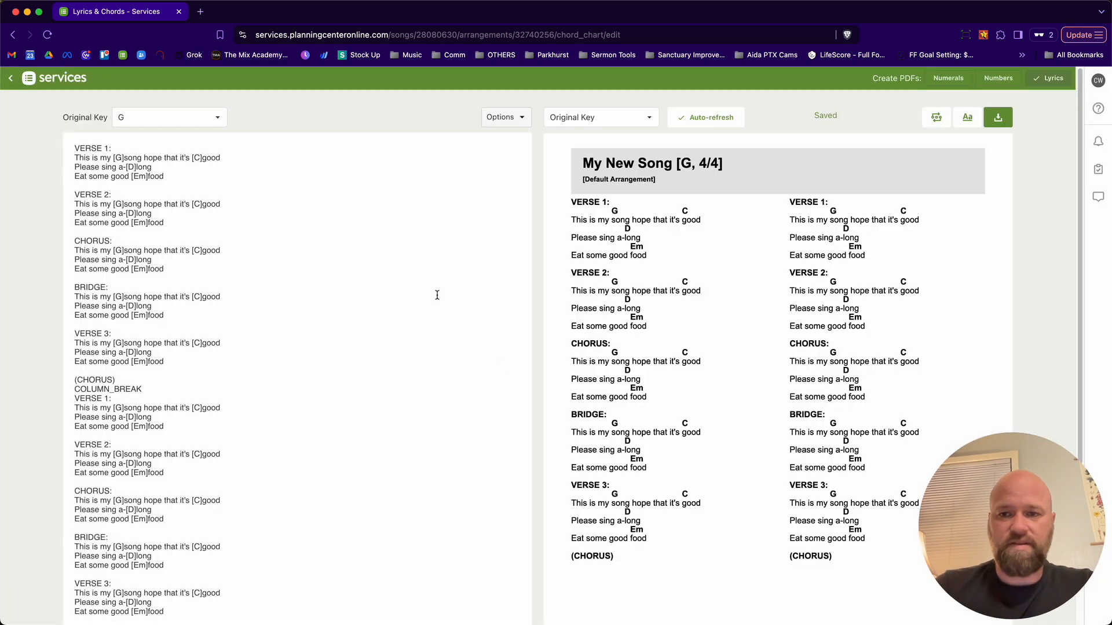
scroll(603, 383, "down", 5)
scroll(603, 383, "up", 1)
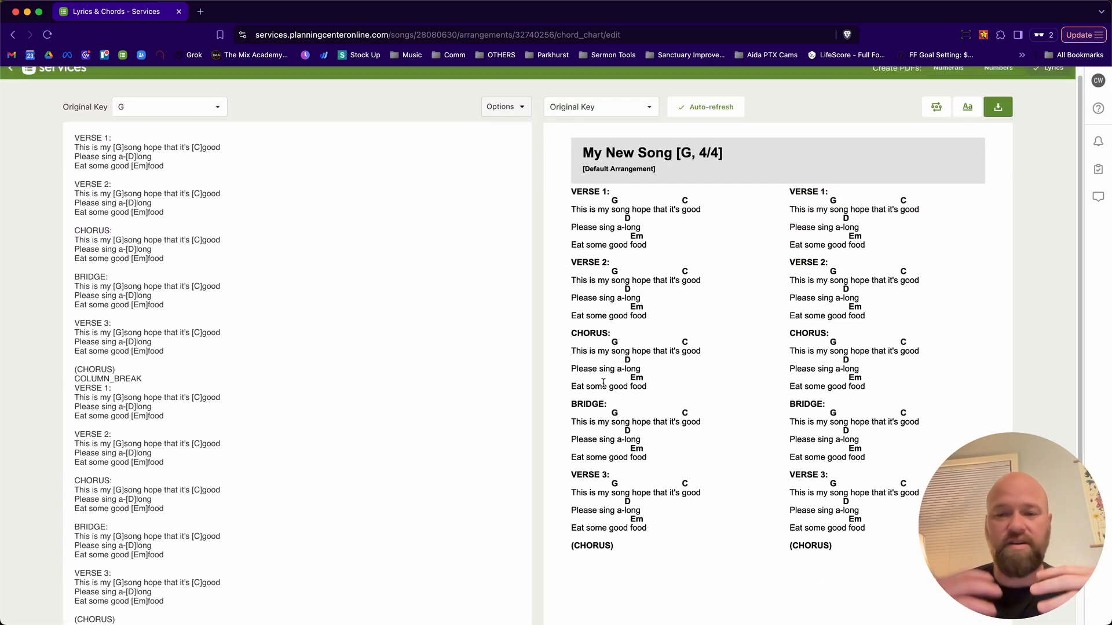
left_click_drag(718, 151, 698, 151)
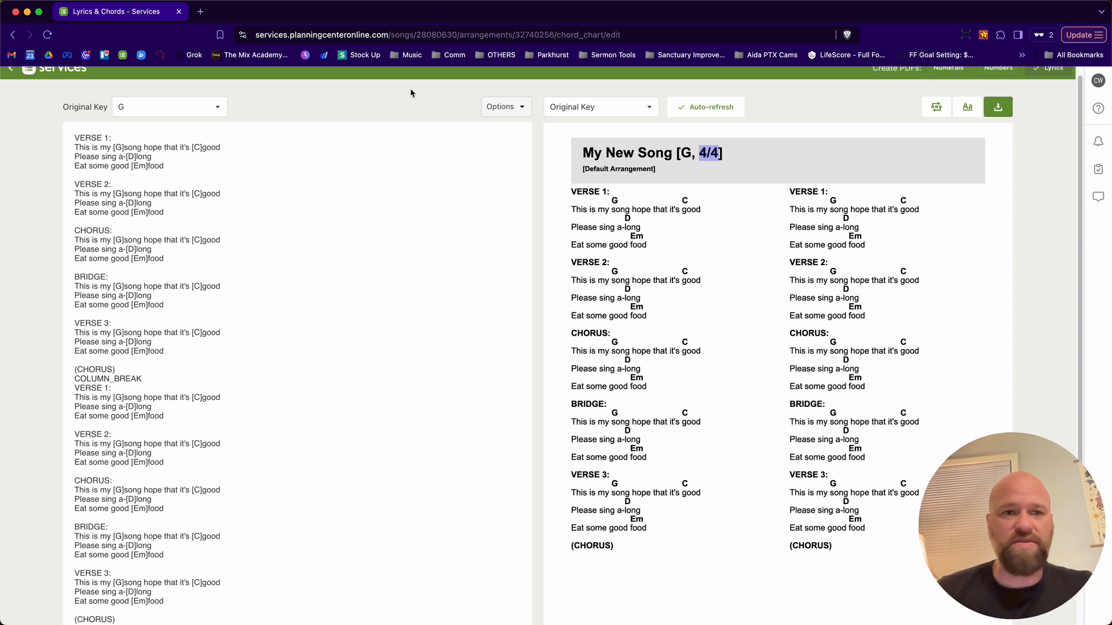
scroll(410, 93, "up", 1)
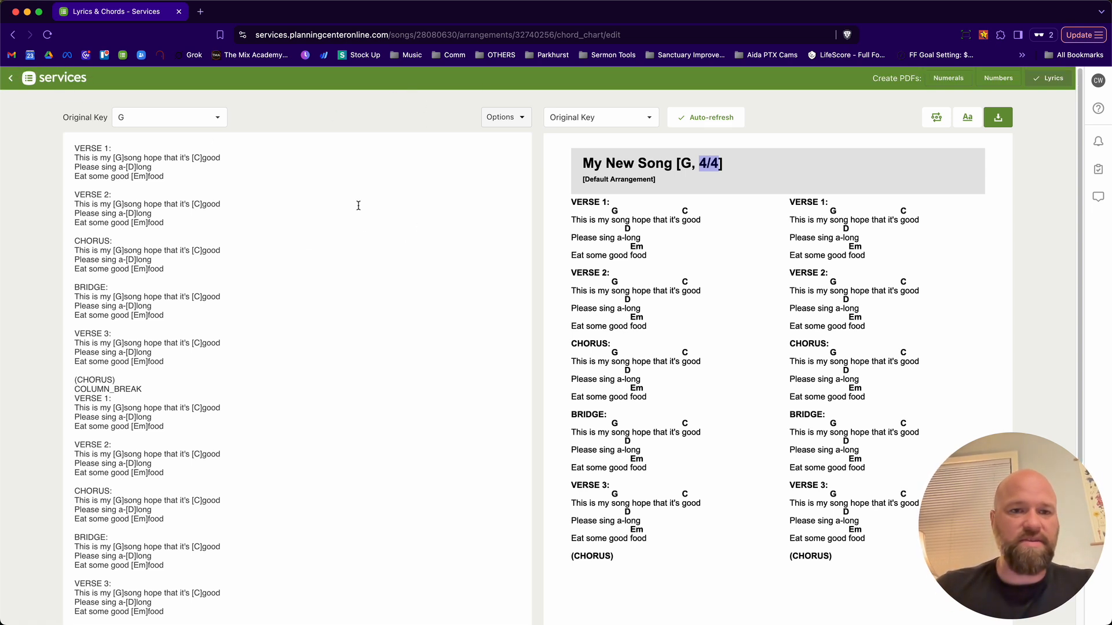
left_click(760, 223)
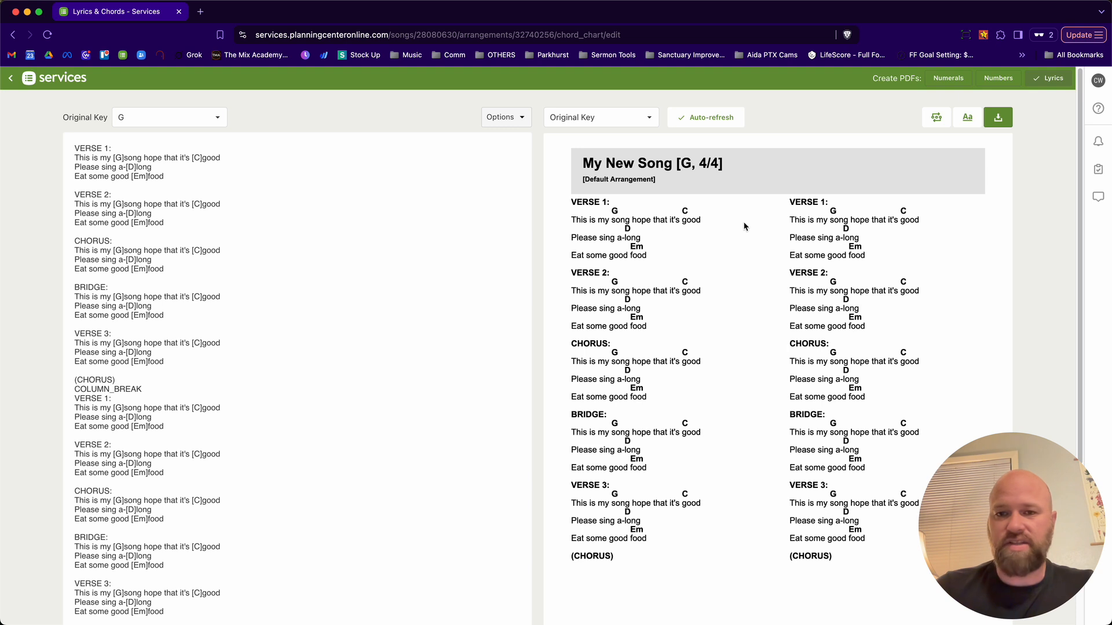
Return to the song's arrangement page and preview the "Chord Chart in A: Capo 2 in G" and "Chord Chart in A" files
left_click(11, 81)
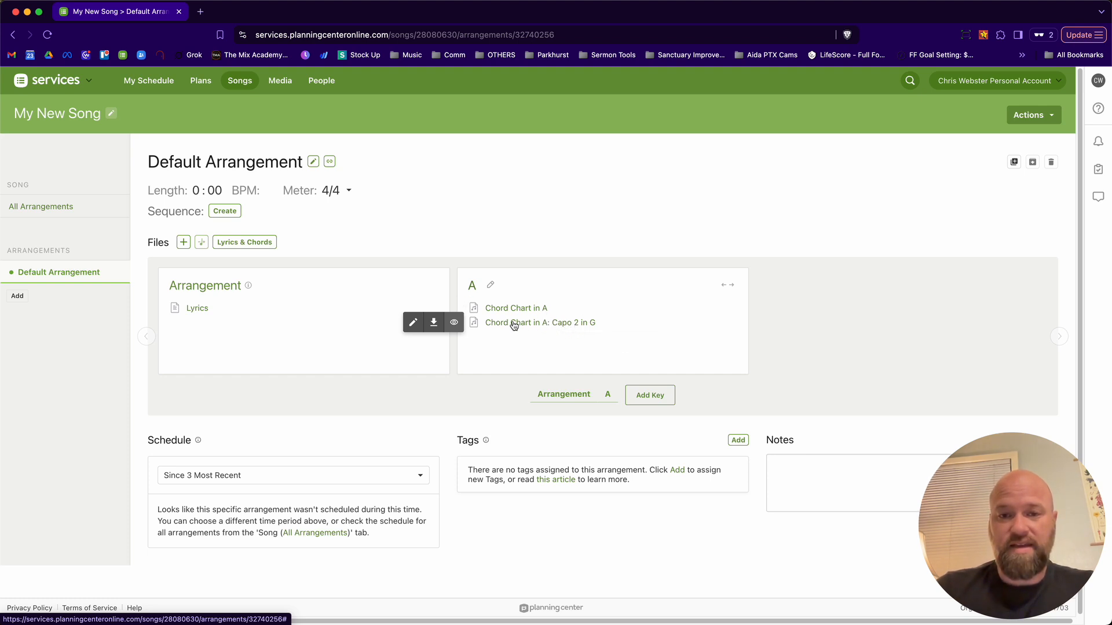
left_click(455, 324)
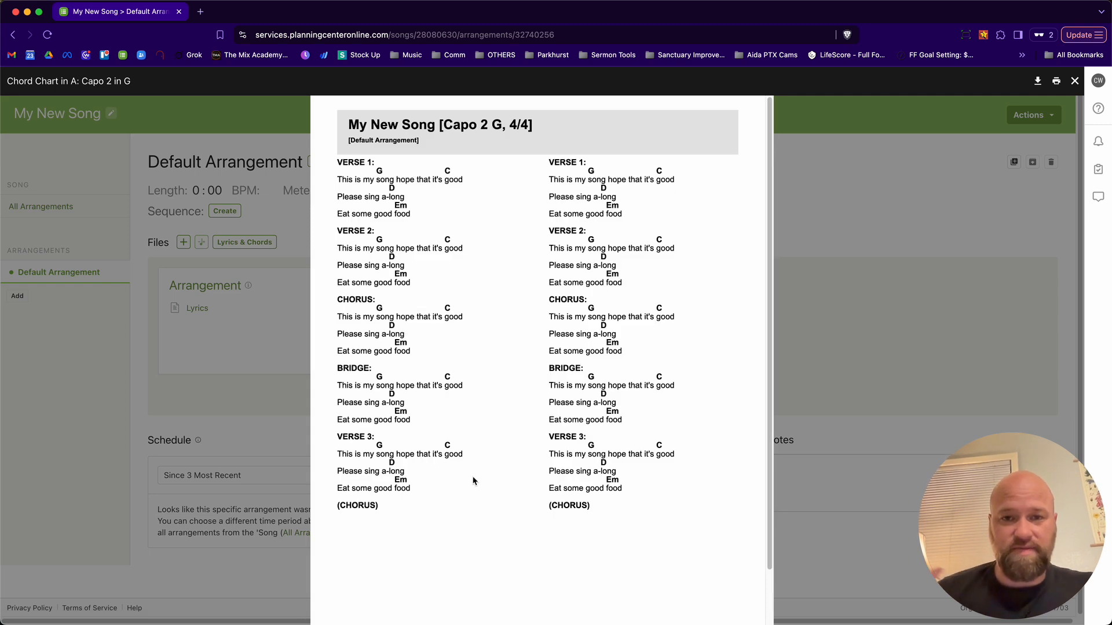
left_click(194, 443)
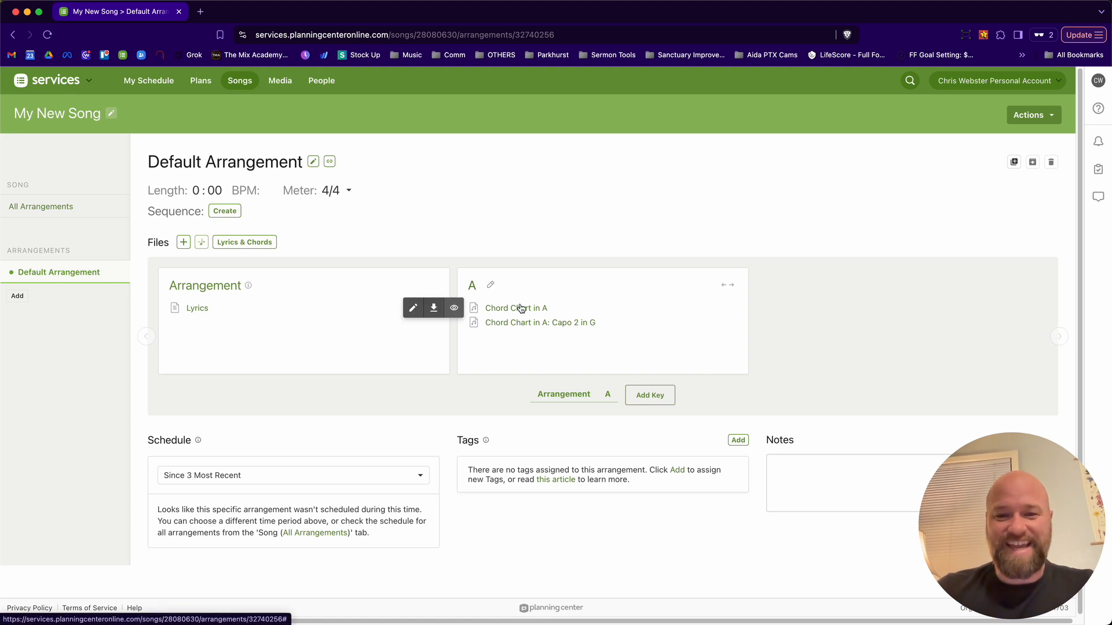
left_click(455, 310)
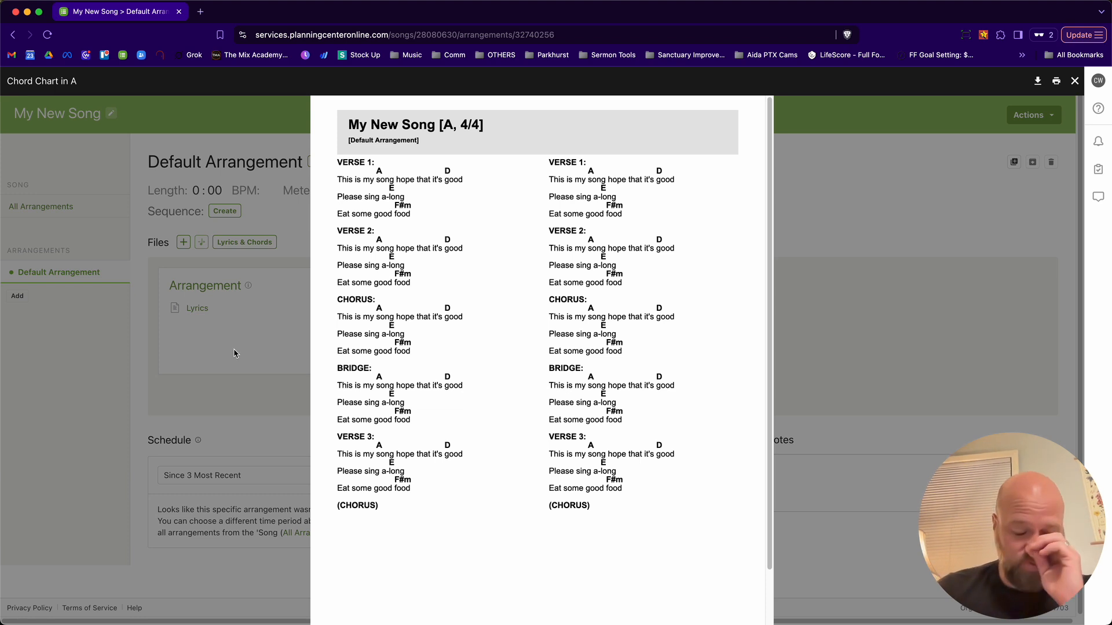
left_click(241, 386)
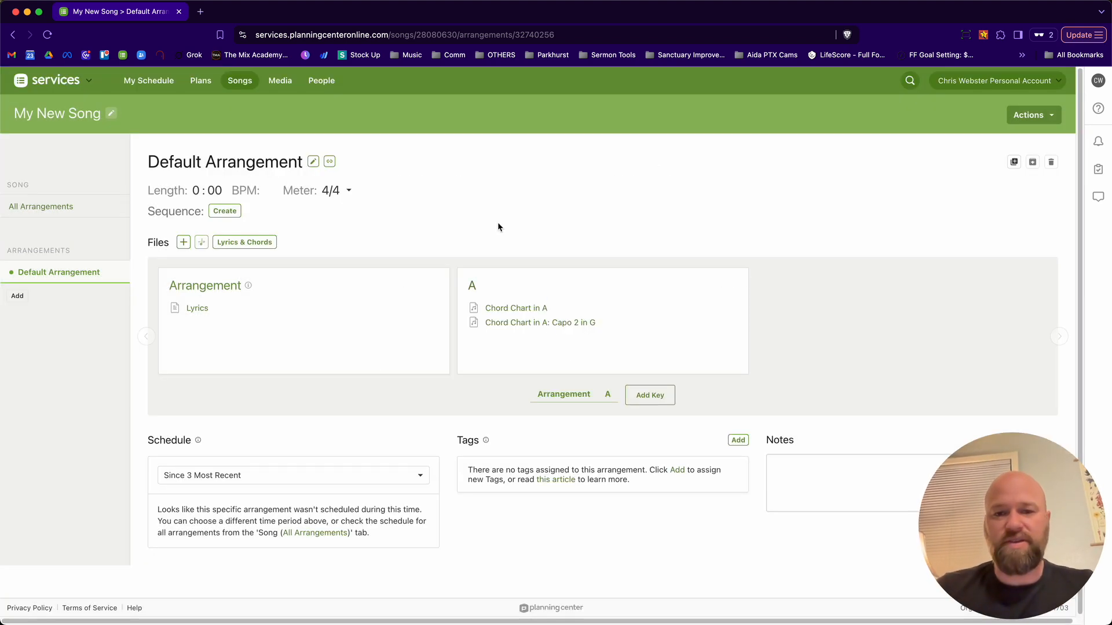
Add the key of E major to the arrangement with the same ending key, and preview its chord chart
left_click(649, 399)
left_click(465, 182)
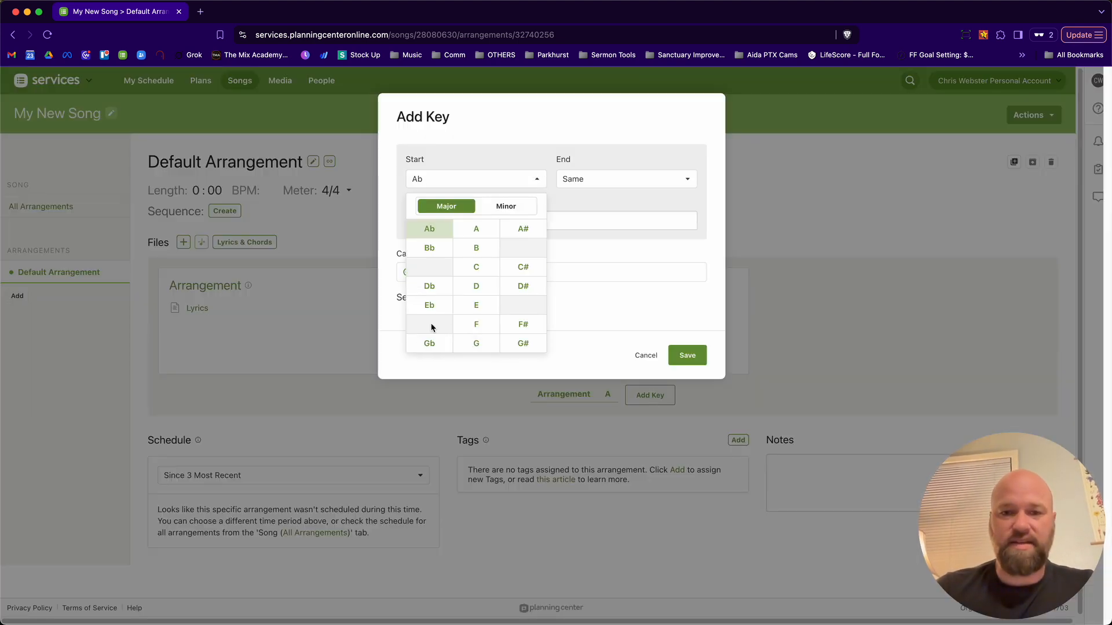
left_click(486, 305)
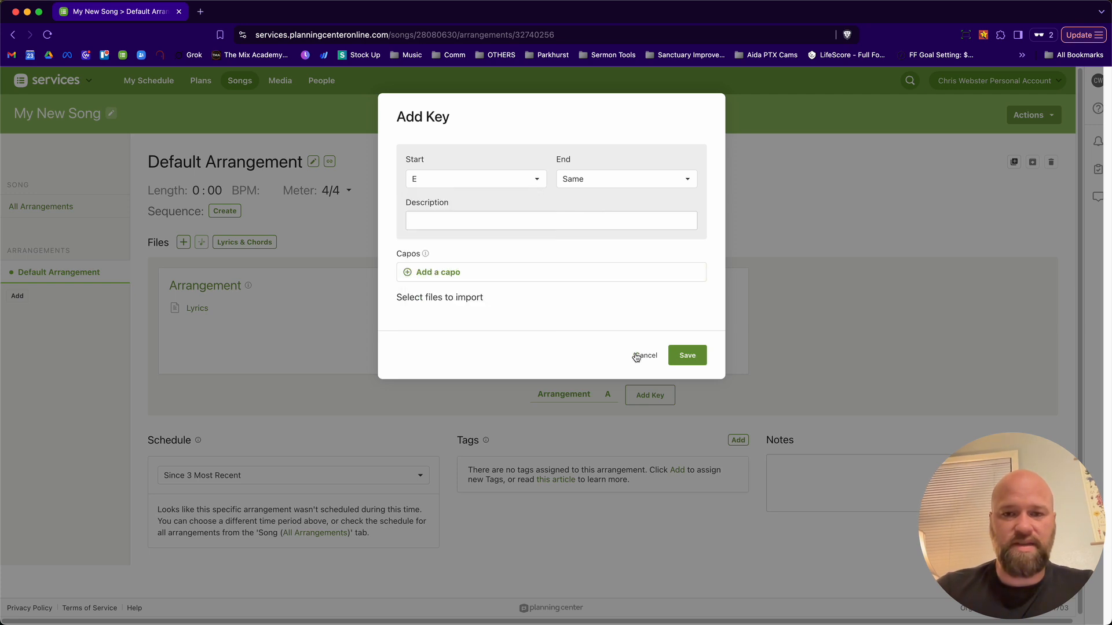
left_click(686, 355)
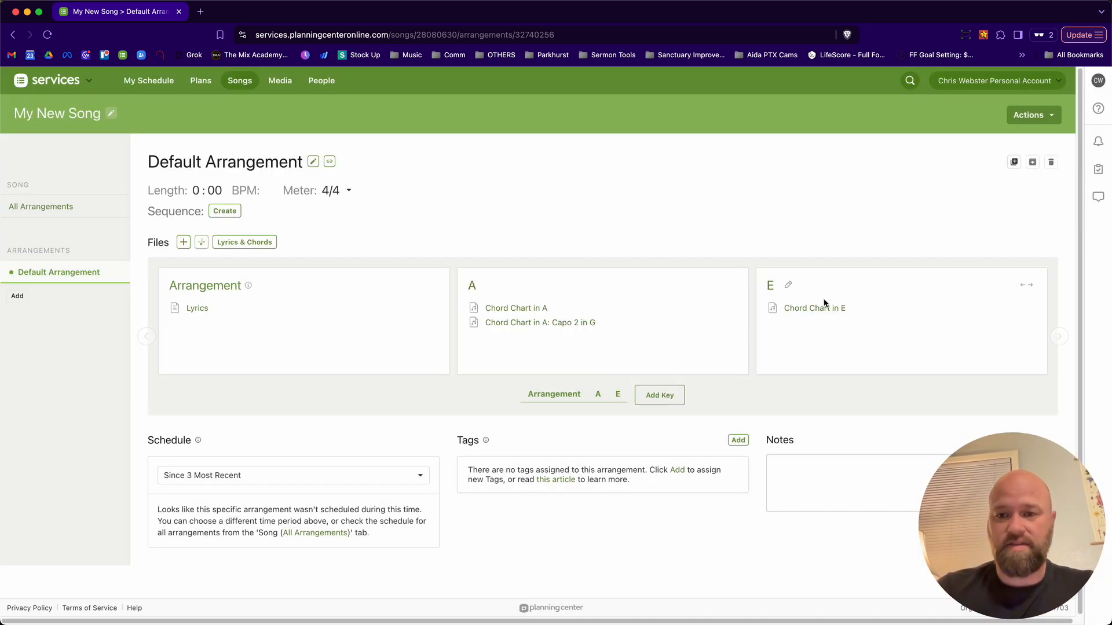
left_click(753, 308)
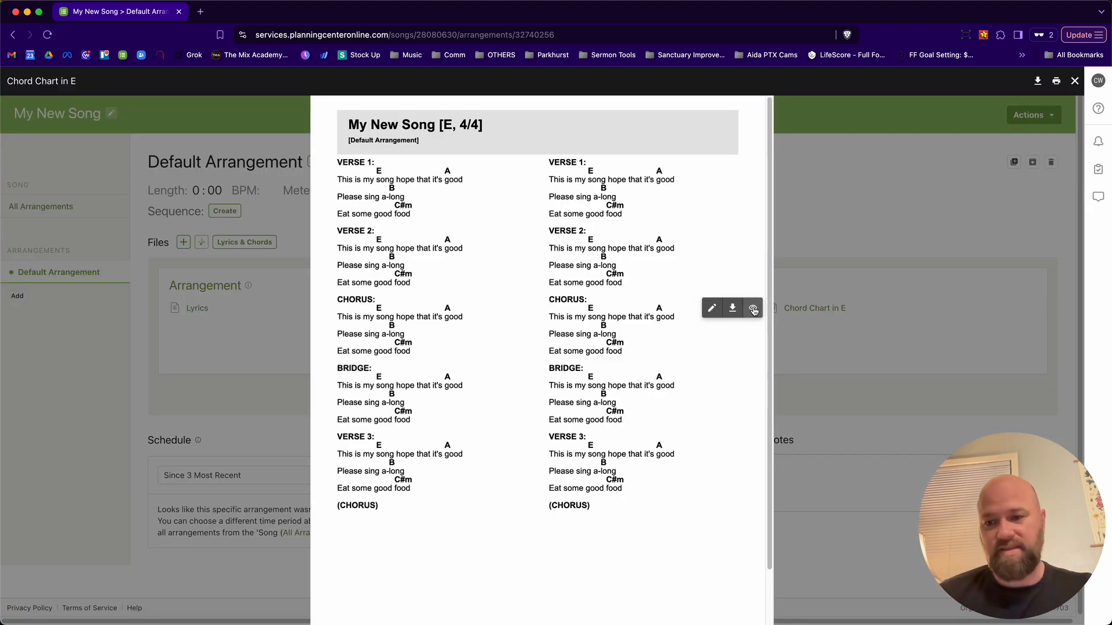
left_click(831, 196)
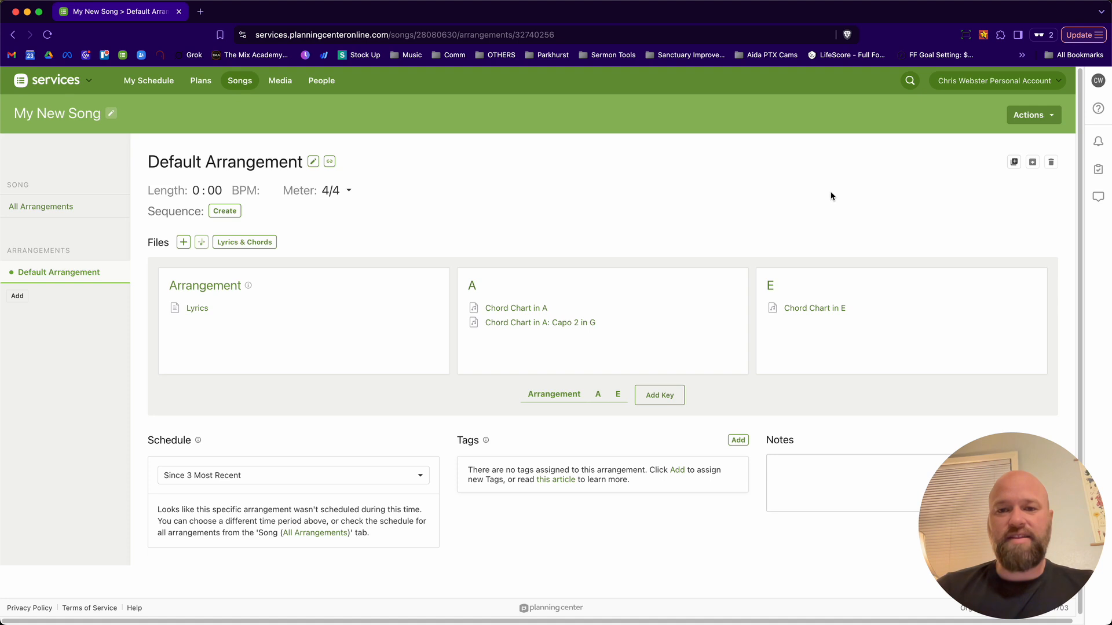